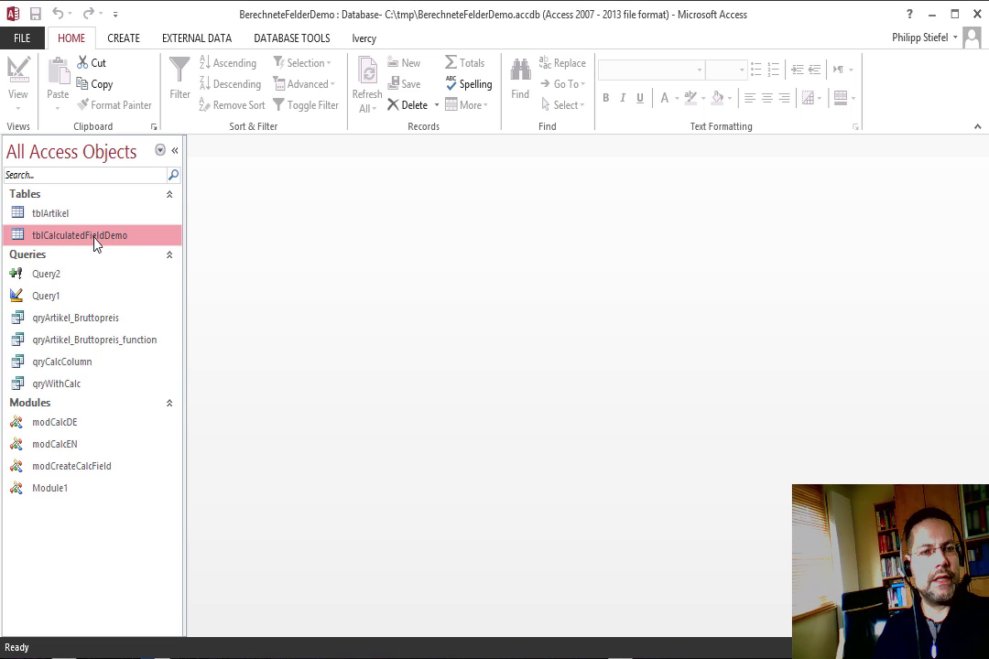
# - Open tblCalculatedFieldDemo in Design View and select the SomeDate (Date/Time) field
pyautogui.rightClick(52, 238)
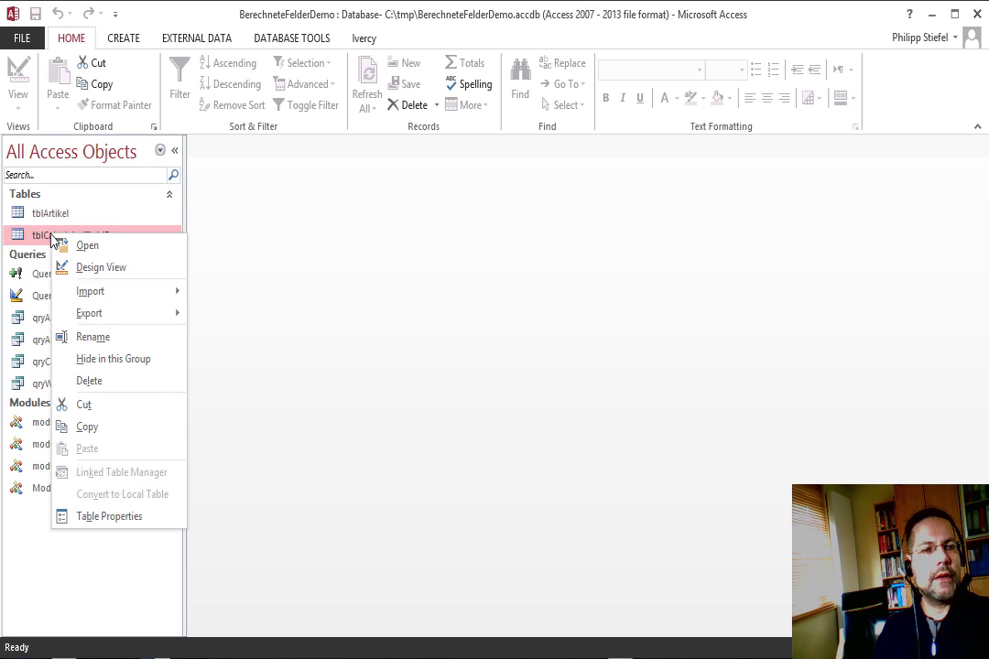
pyautogui.click(101, 267)
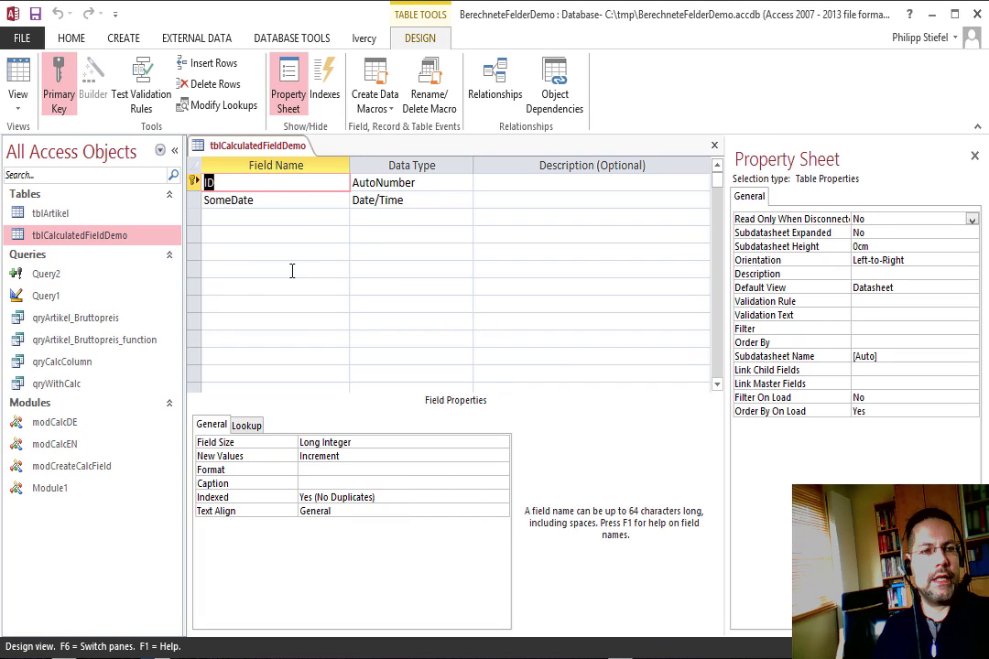
pyautogui.click(273, 201)
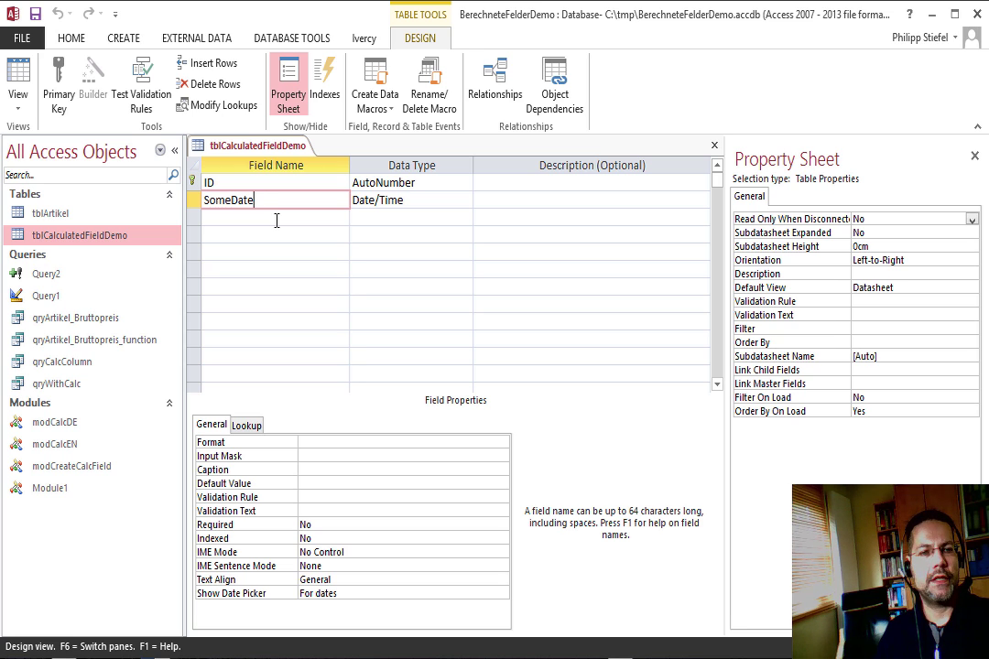
# - Add a field named CalculatedQuarter below SomeDate and give it the Calculated data type
pyautogui.click(276, 218)
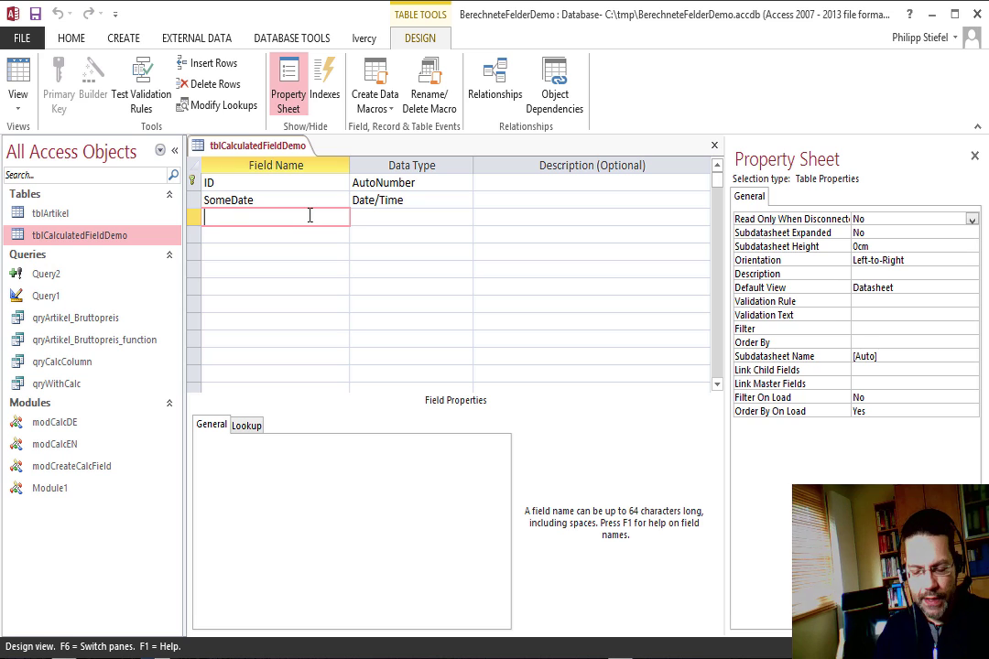
pyautogui.write('Calcula')
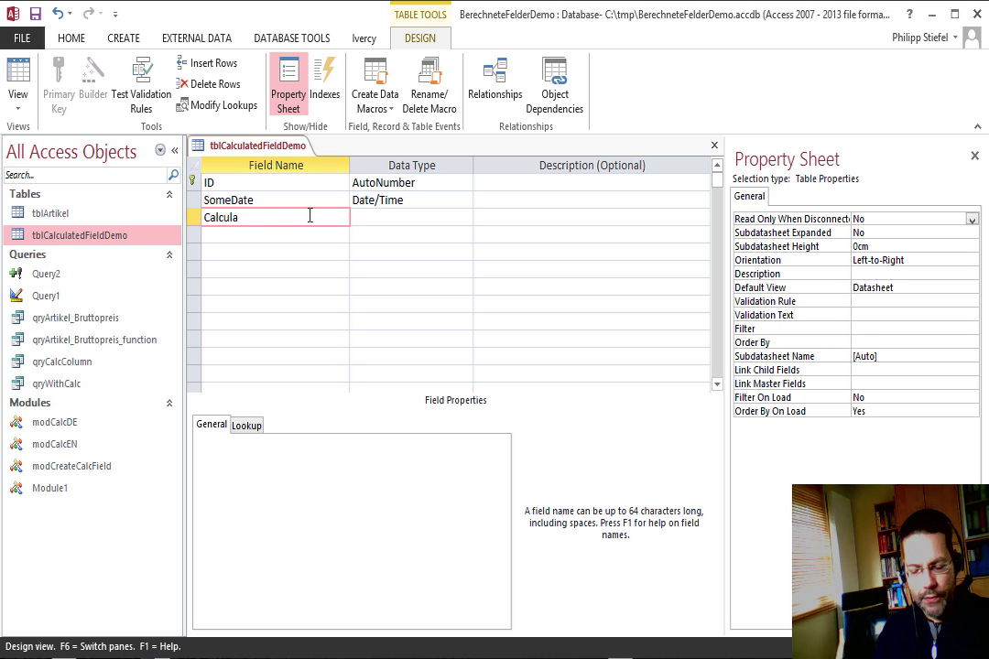
pyautogui.write('tedQuarter')
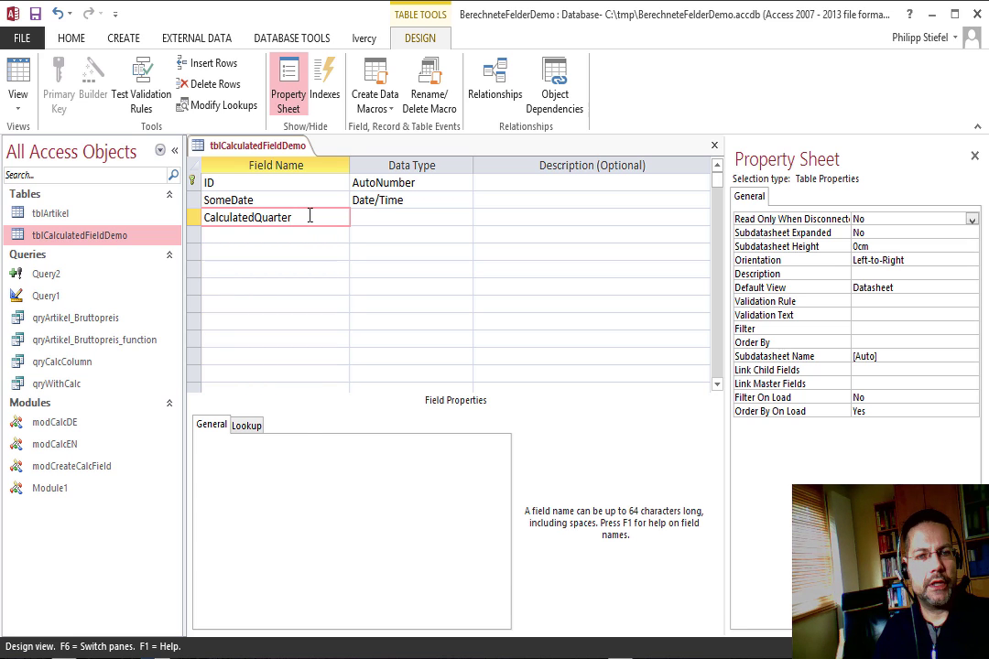
pyautogui.press('Tab')
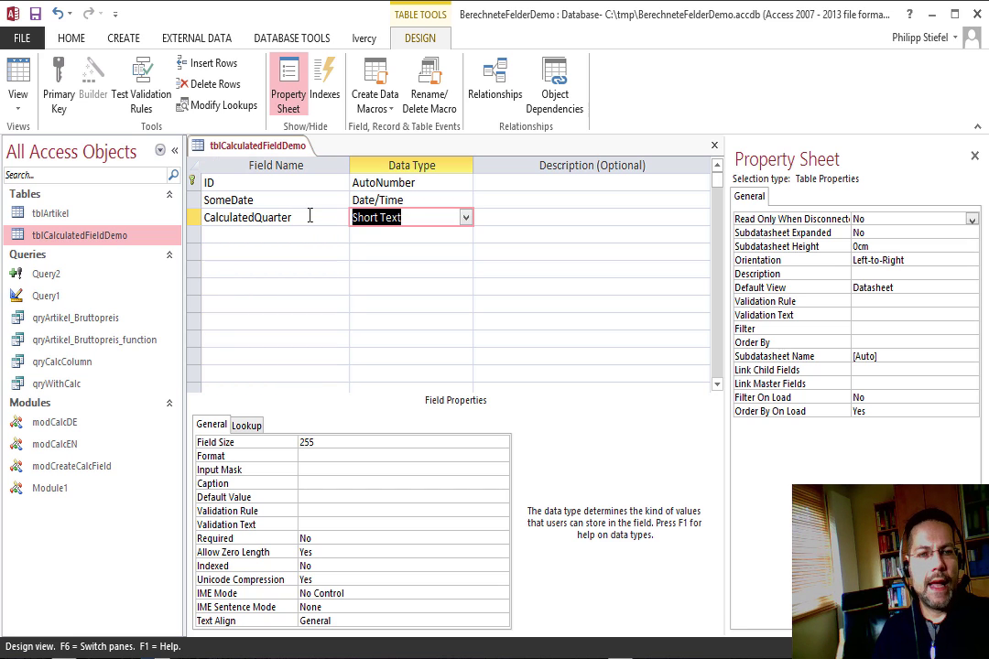
pyautogui.click(465, 217)
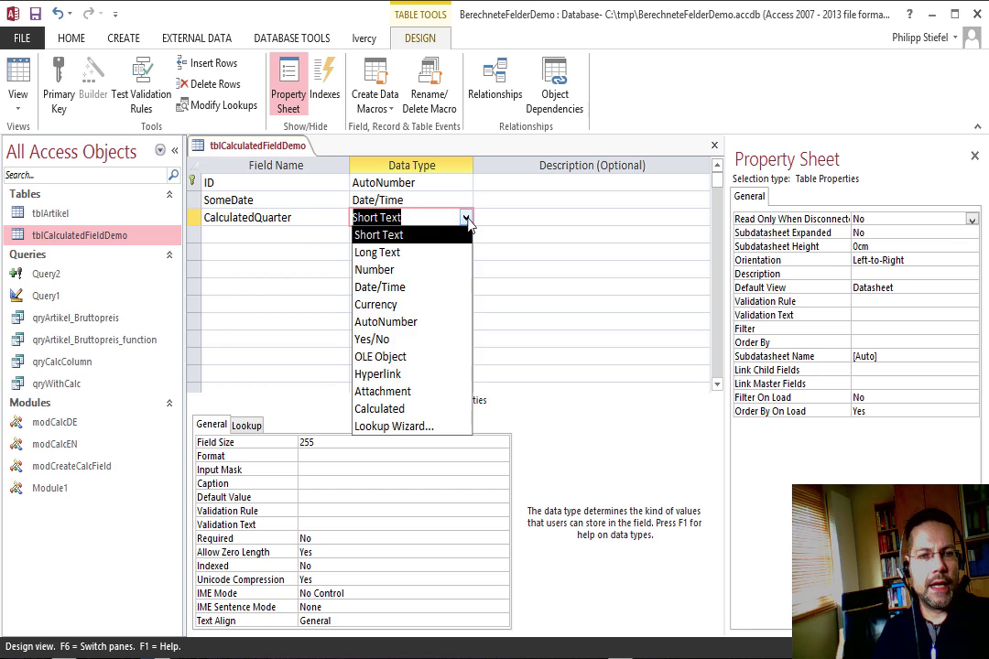
pyautogui.click(382, 409)
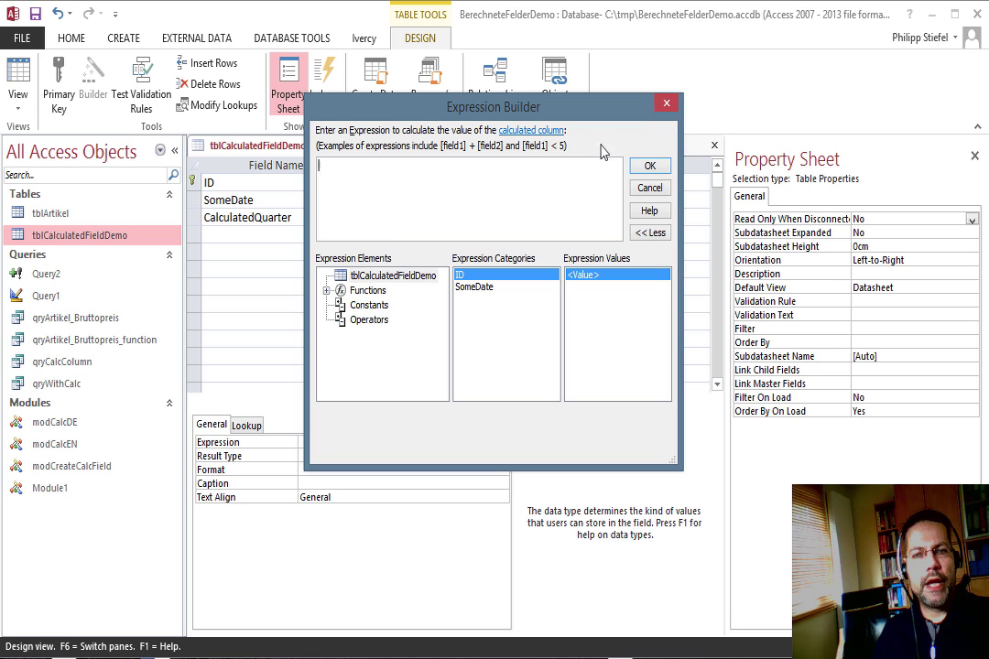
# - Reopen the Expression Builder from the Expression property and list the Built-In Functions categories
pyautogui.click(666, 106)
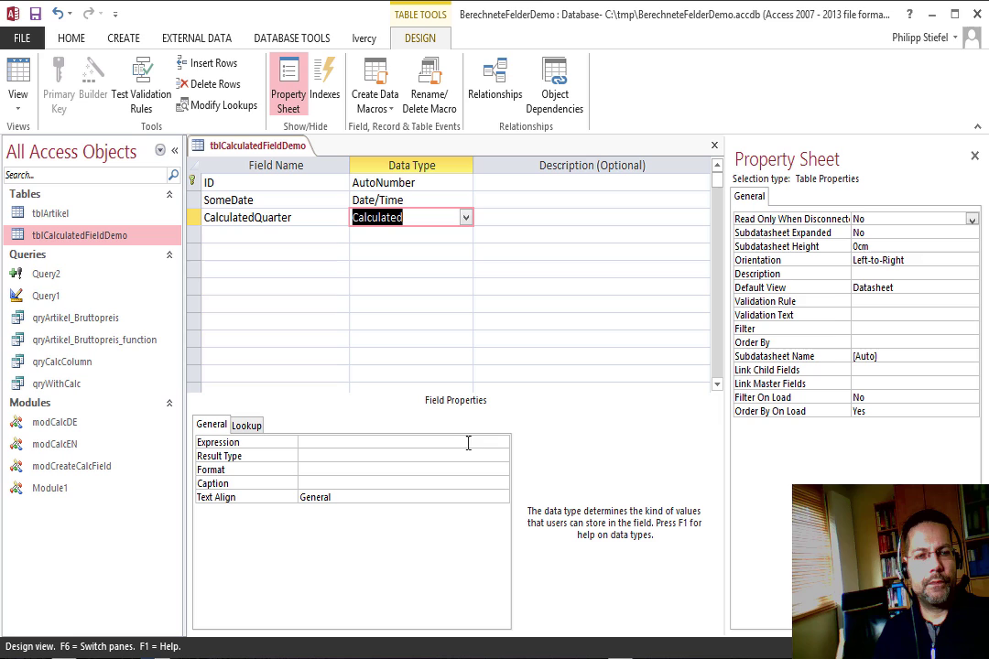
pyautogui.click(317, 442)
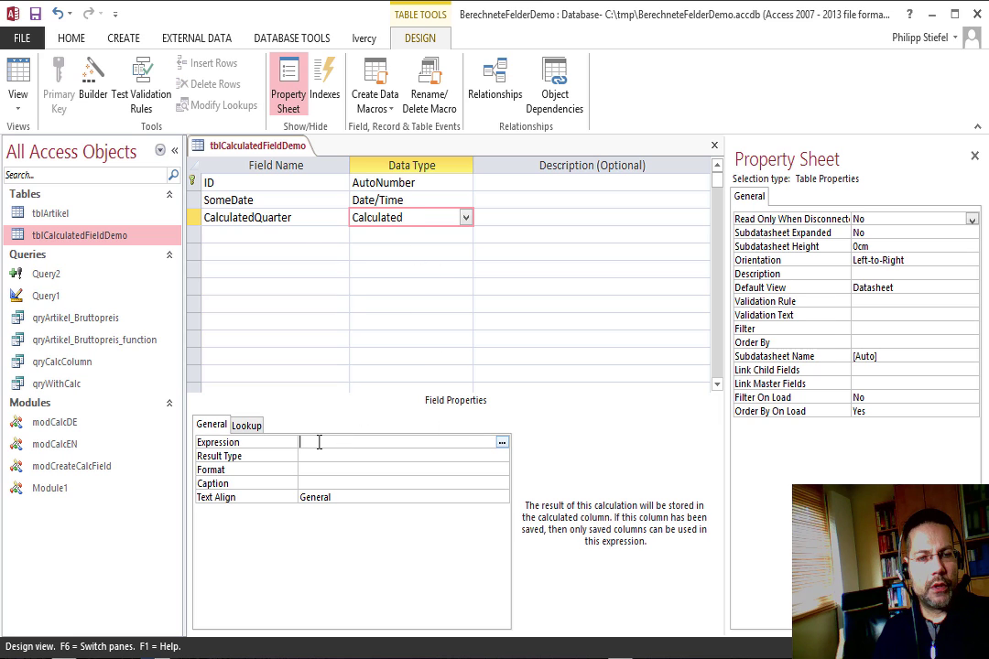
pyautogui.click(502, 444)
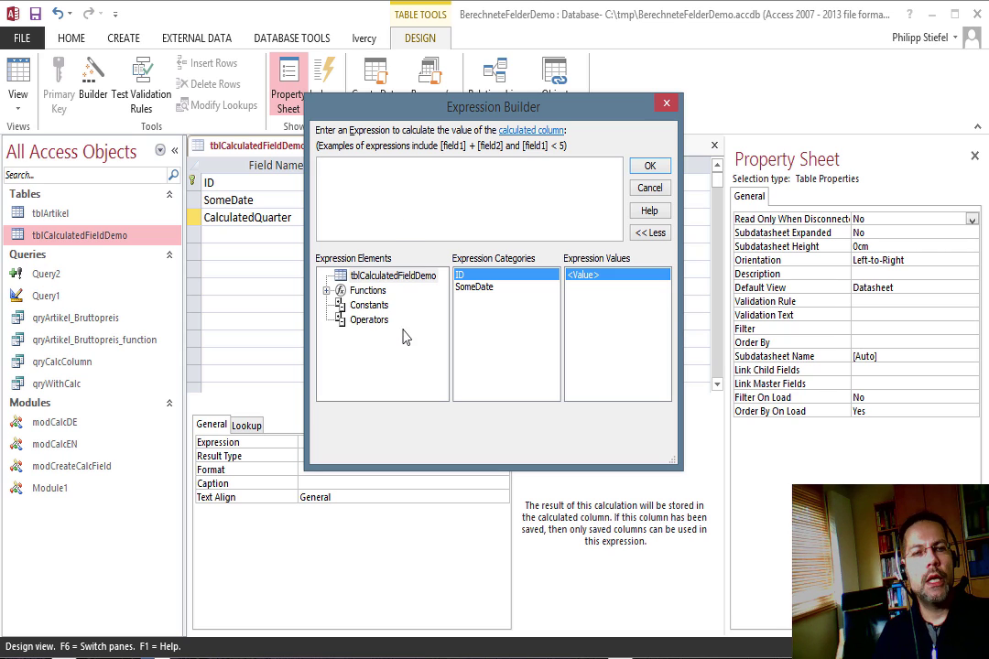
pyautogui.click(326, 291)
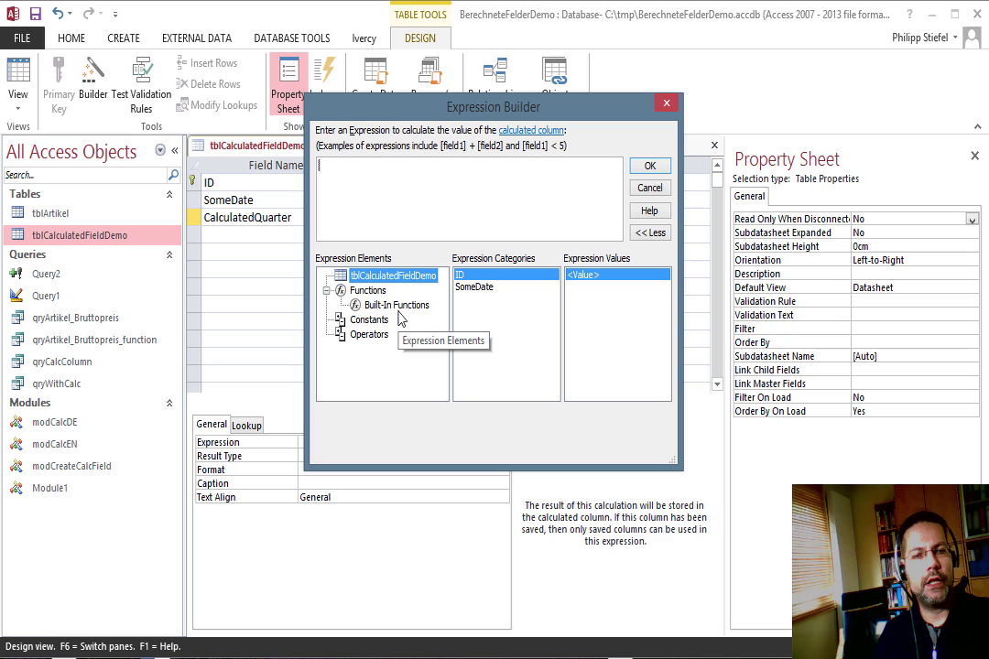
pyautogui.click(396, 305)
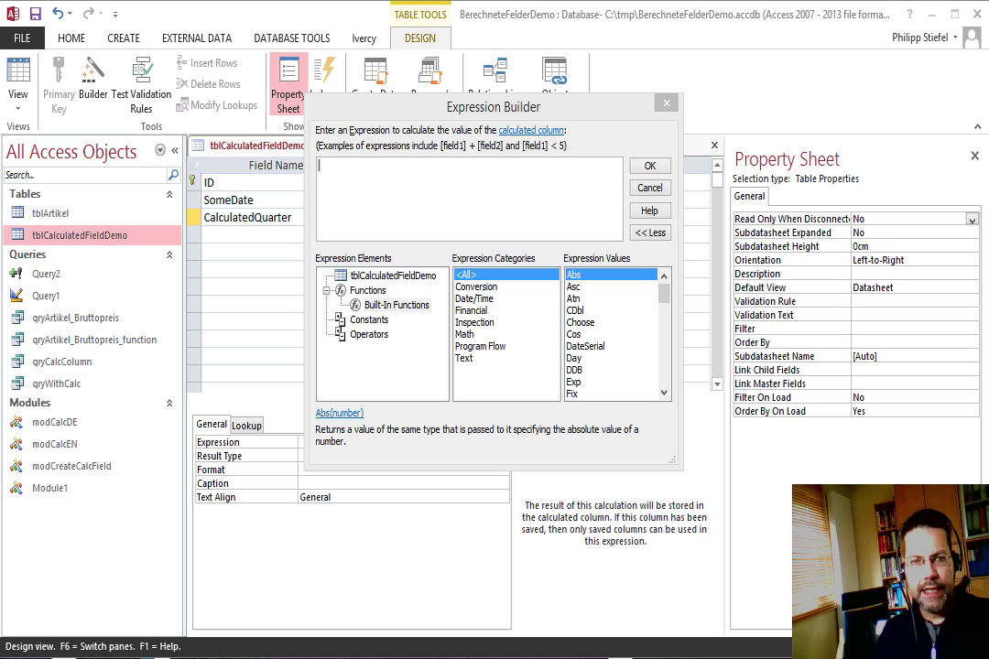
# - Paste Format([yourDateColumn];"q") and replace the placeholder with [SomeDate]
pyautogui.click(432, 206)
pyautogui.write('Format([yourDateColumn];"q")')
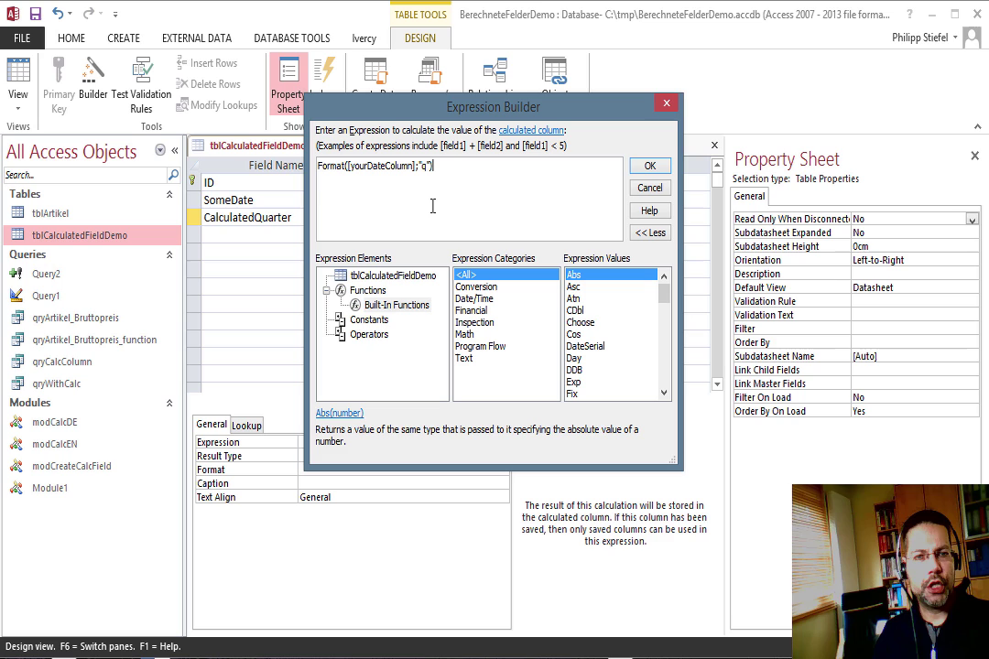
pyautogui.doubleClick(331, 166)
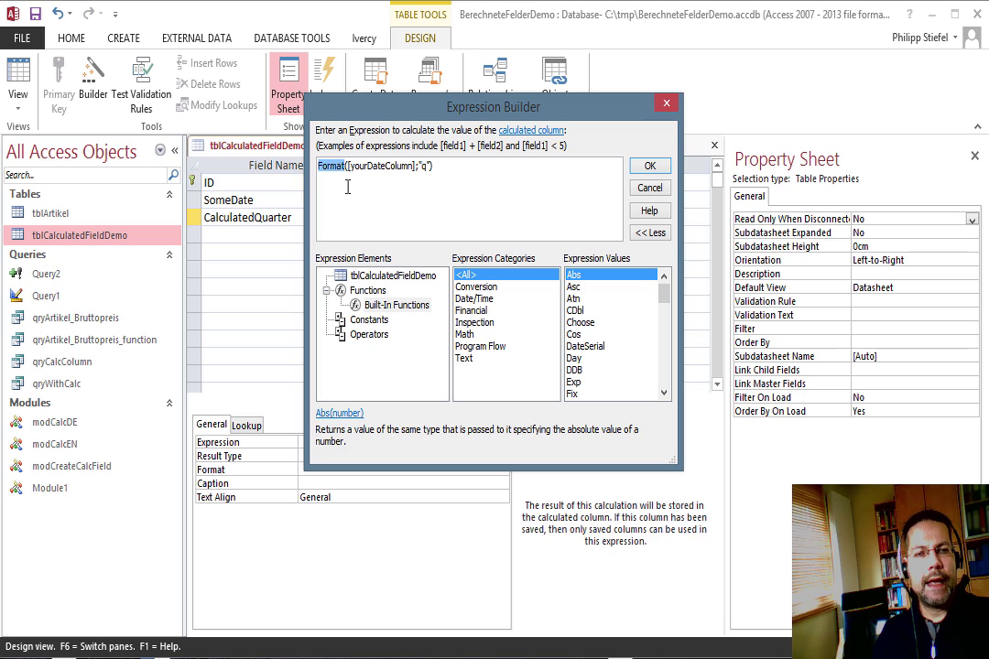
pyautogui.doubleClick(380, 165)
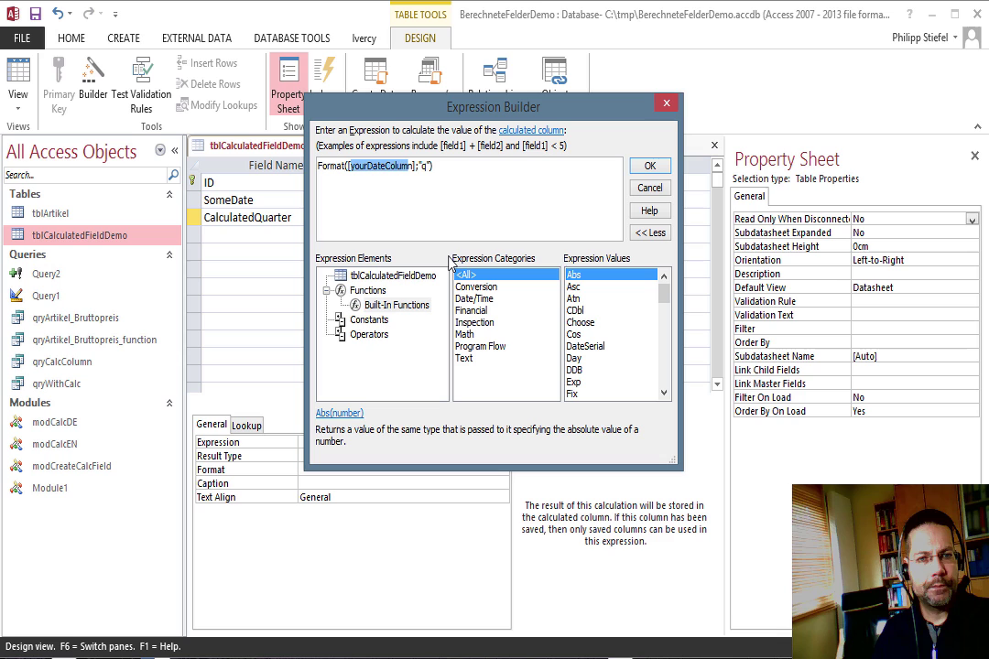
pyautogui.write('[SomeDate')
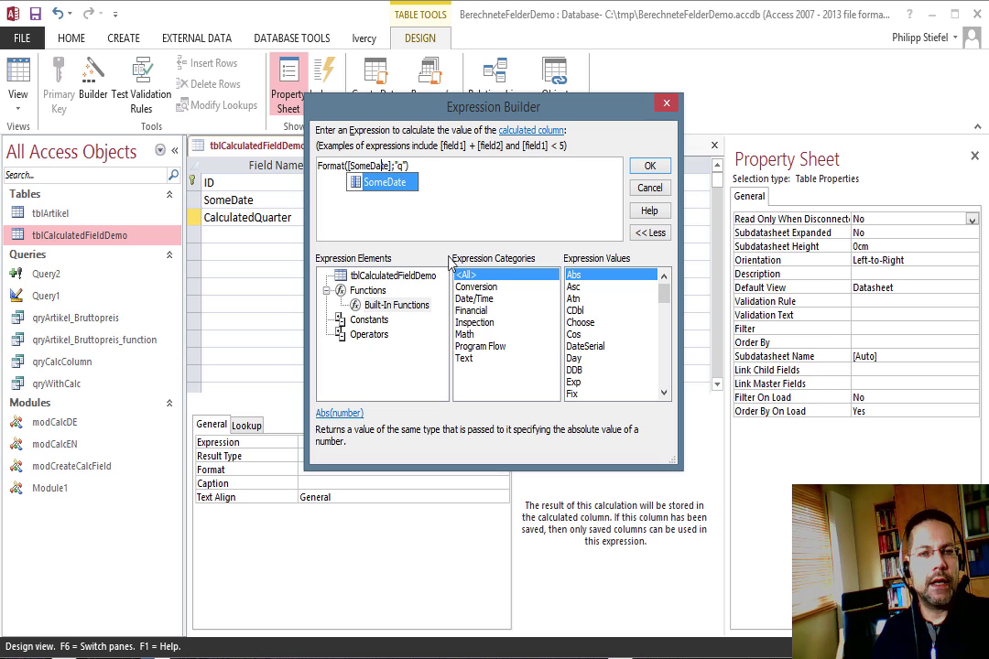
pyautogui.click(399, 166)
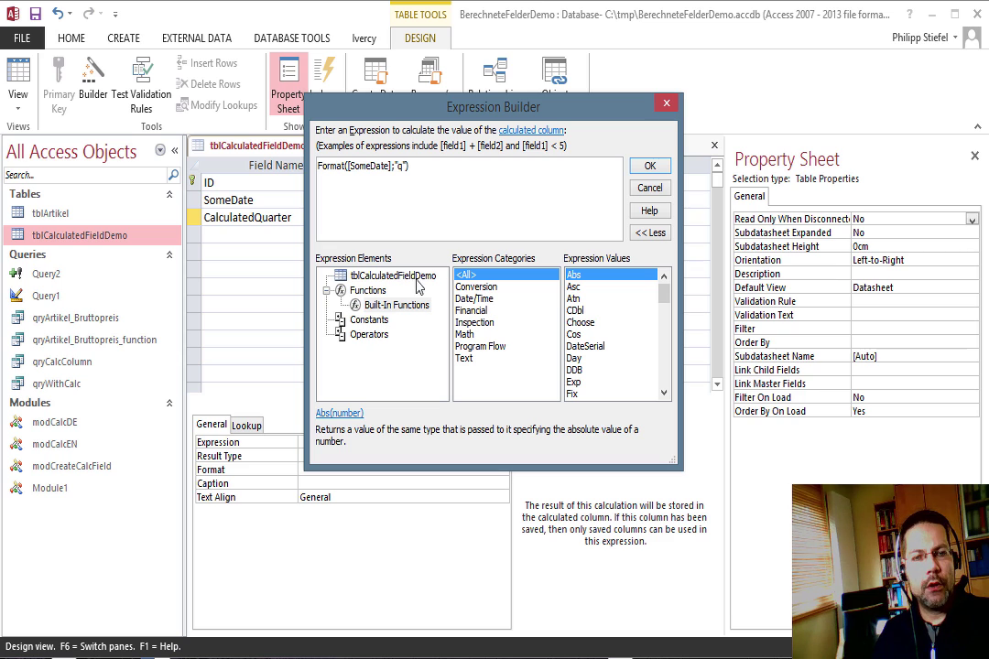
pyautogui.click(397, 308)
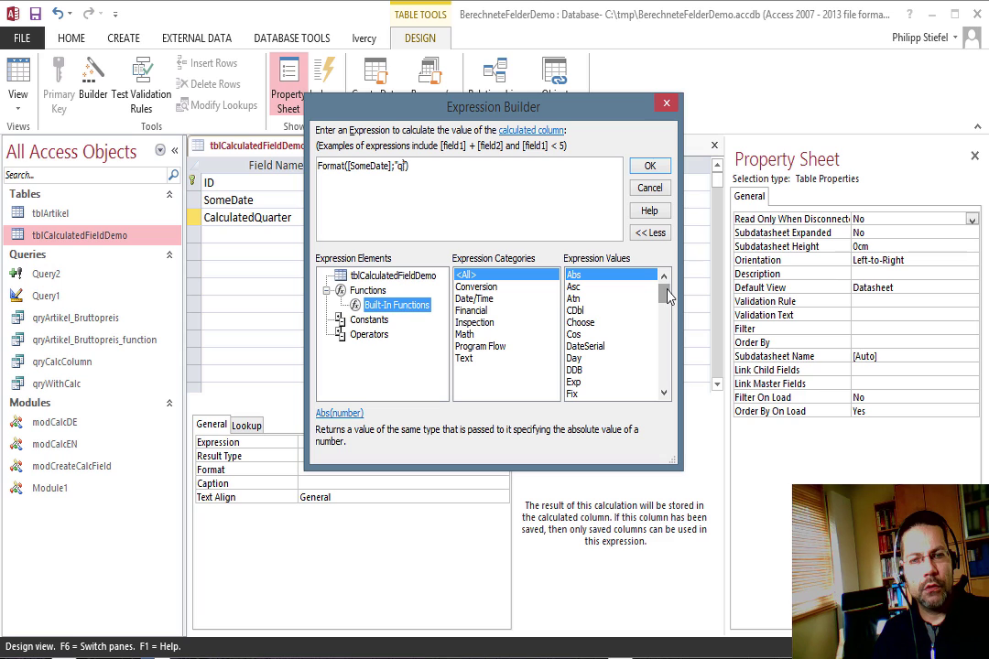
pyautogui.moveTo(666, 295)
pyautogui.mouseDown()
pyautogui.moveTo(666, 355)
pyautogui.moveTo(667, 291)
pyautogui.moveTo(667, 310)
pyautogui.mouseUp()
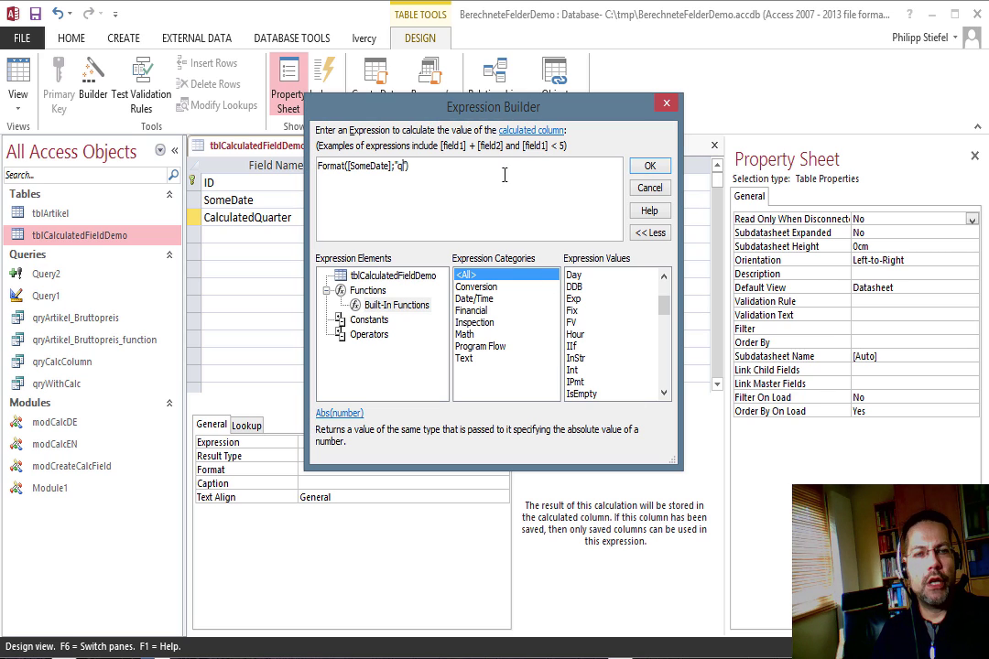
# - Replace the Format expression with (Month([SomeDate])-1)
pyautogui.moveTo(418, 166); pyautogui.dragTo(291, 174)
pyautogui.press('Delete')
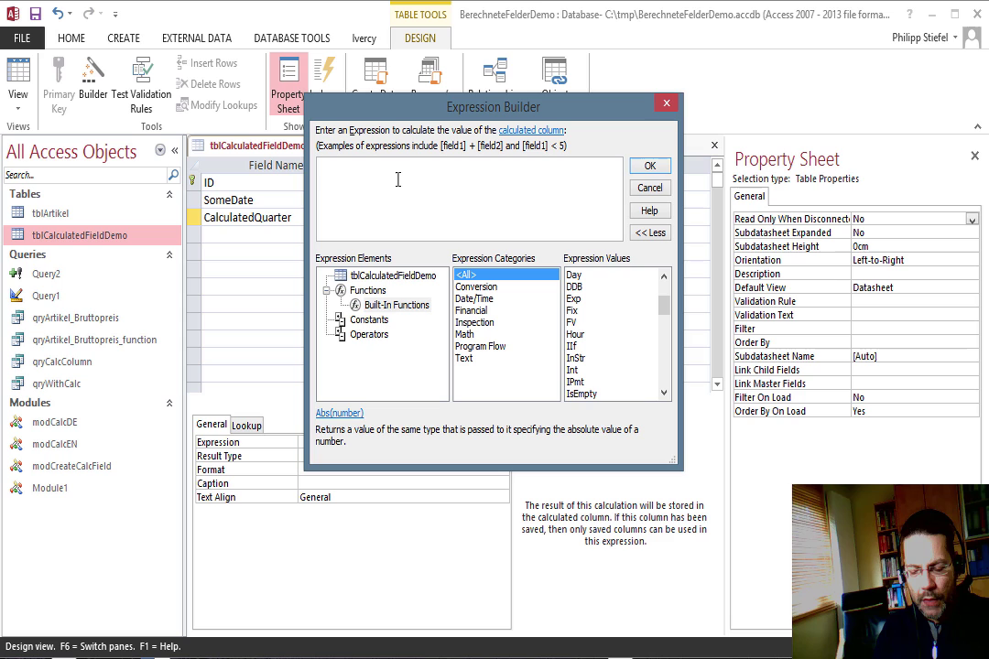
pyautogui.write('Month')
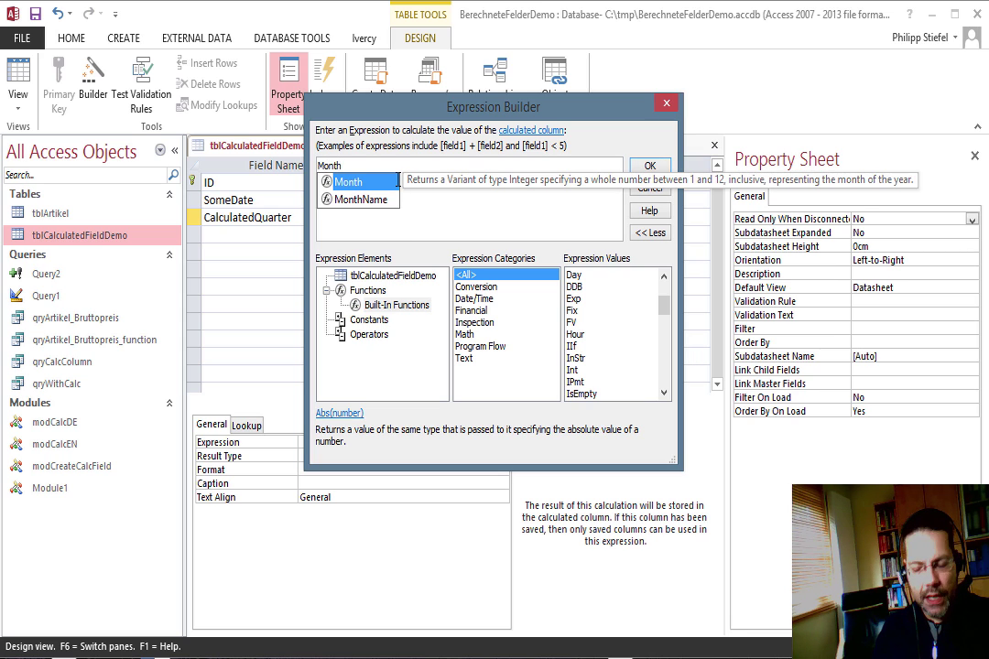
pyautogui.write('([')
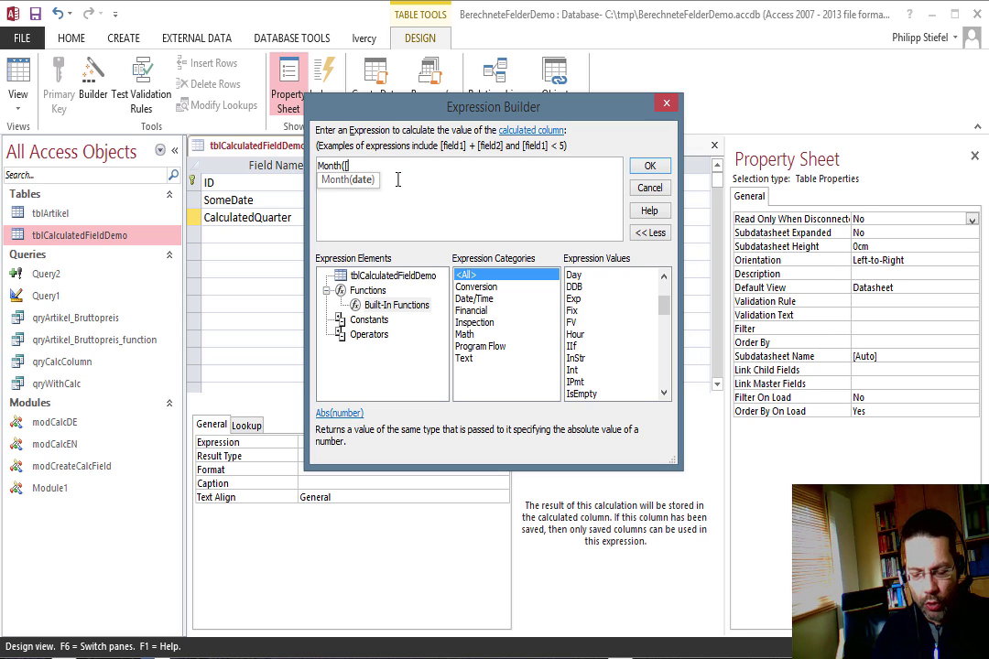
pyautogui.write('SomeDate])')
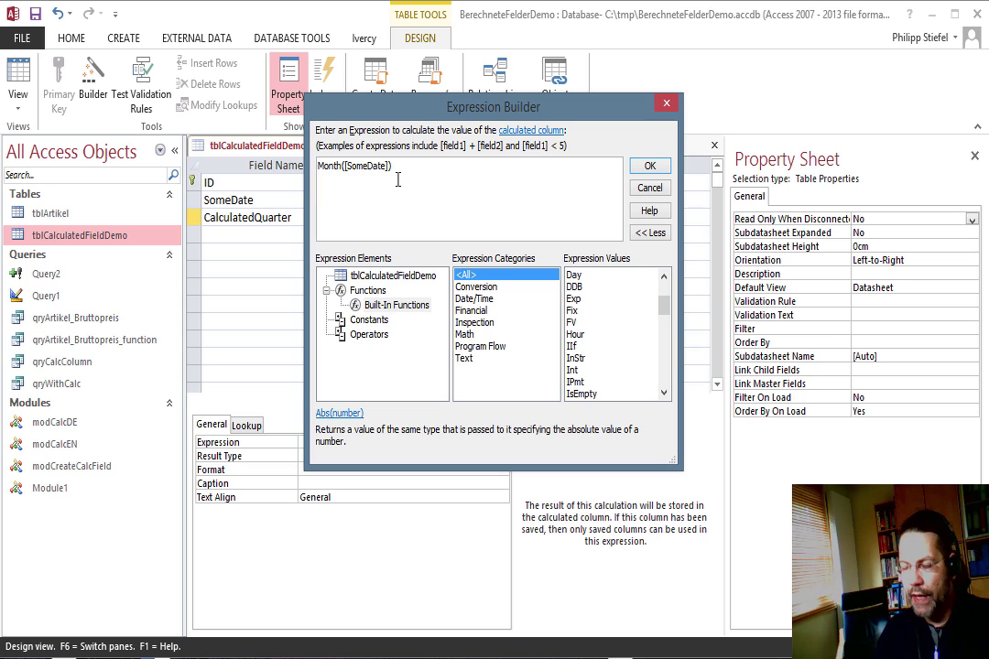
pyautogui.write('-1')
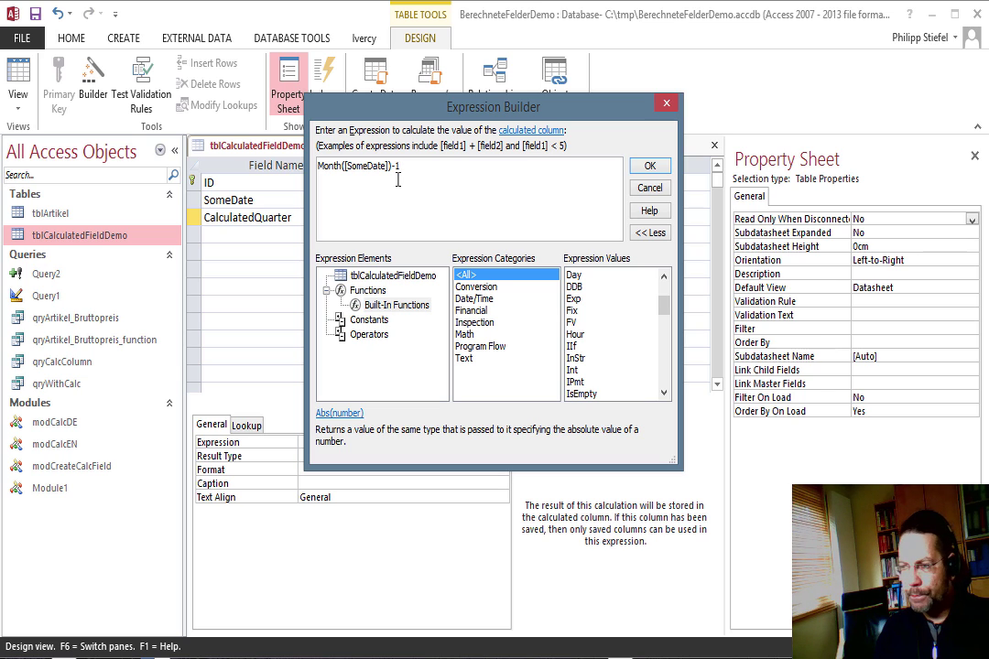
pyautogui.write(')')
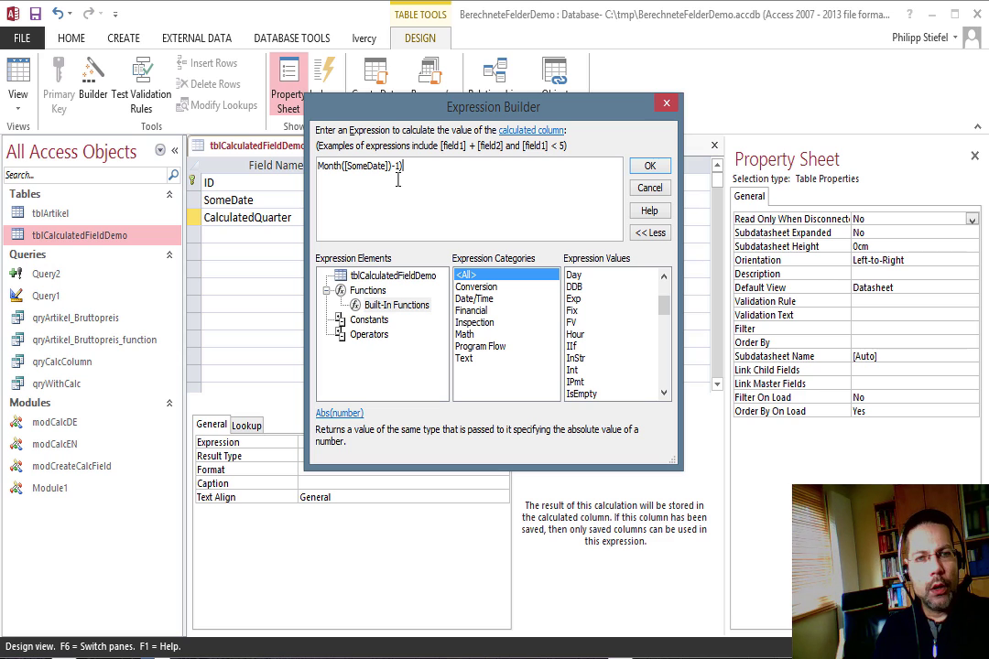
pyautogui.press('Home')
pyautogui.hotkey('ctrl', 'shift', 'Right')
pyautogui.press('Left')
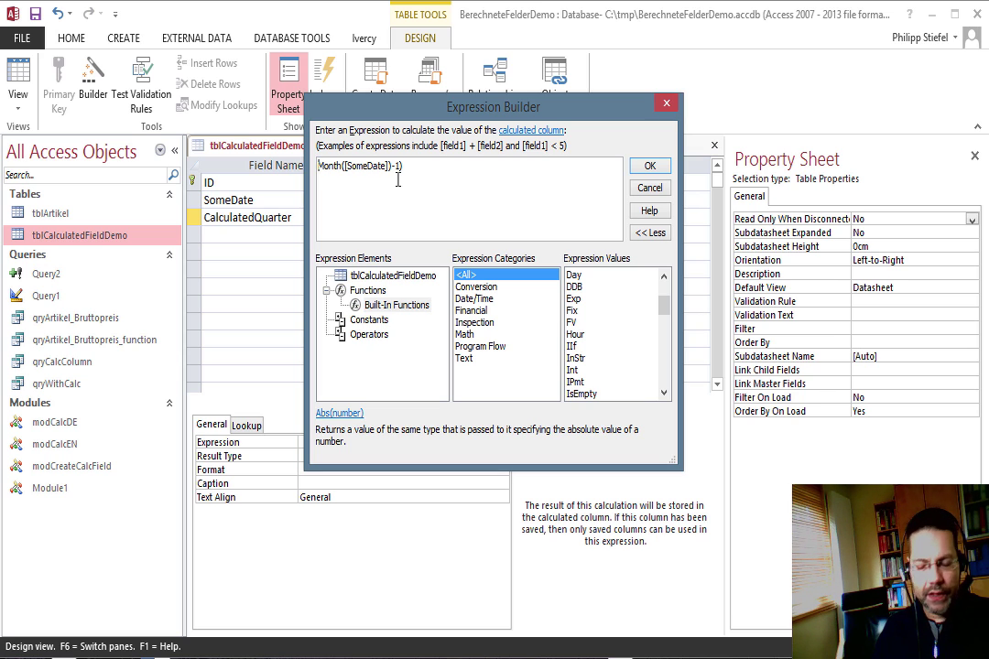
pyautogui.write('(')
# - Divide by 3, wrap the expression in Round(, and append +0.51)
pyautogui.press('End')
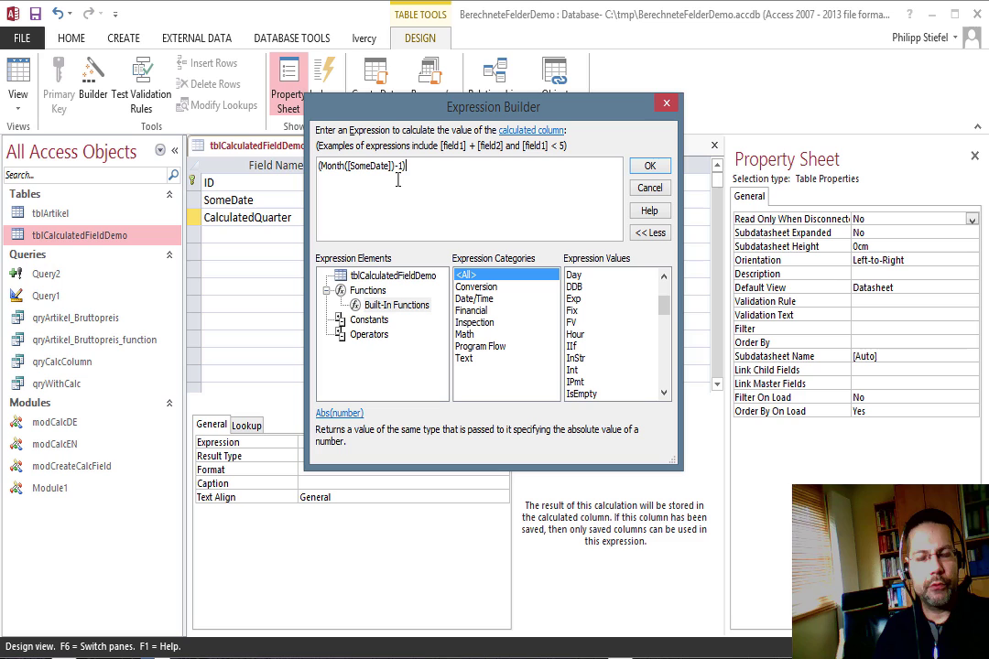
pyautogui.write('/3')
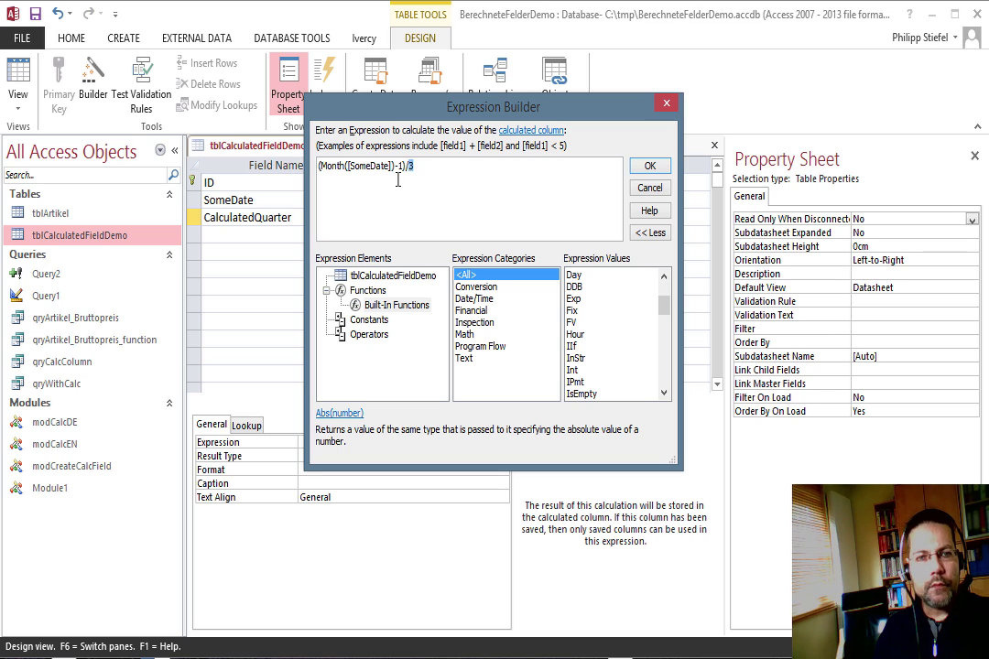
pyautogui.press('Home')
pyautogui.write('Round(')
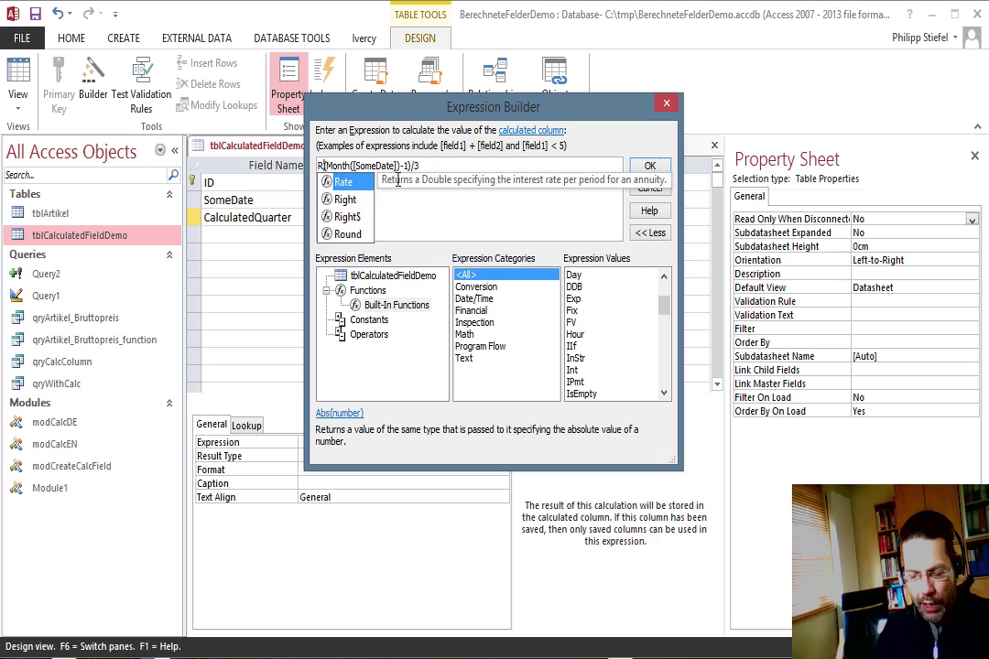
pyautogui.press('Tab')
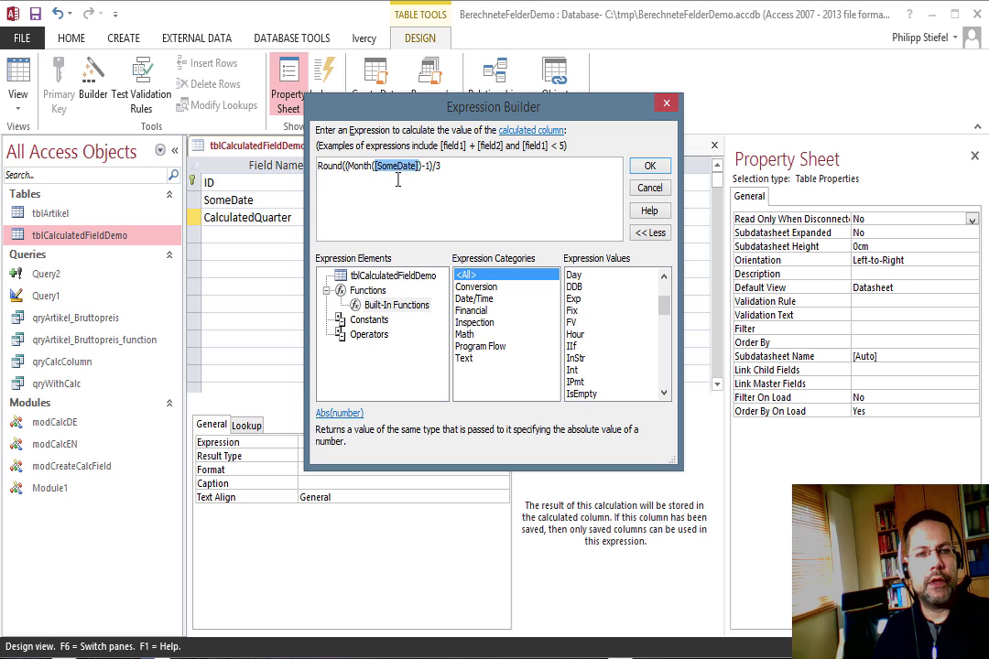
pyautogui.press('Tab')
pyautogui.press('End')
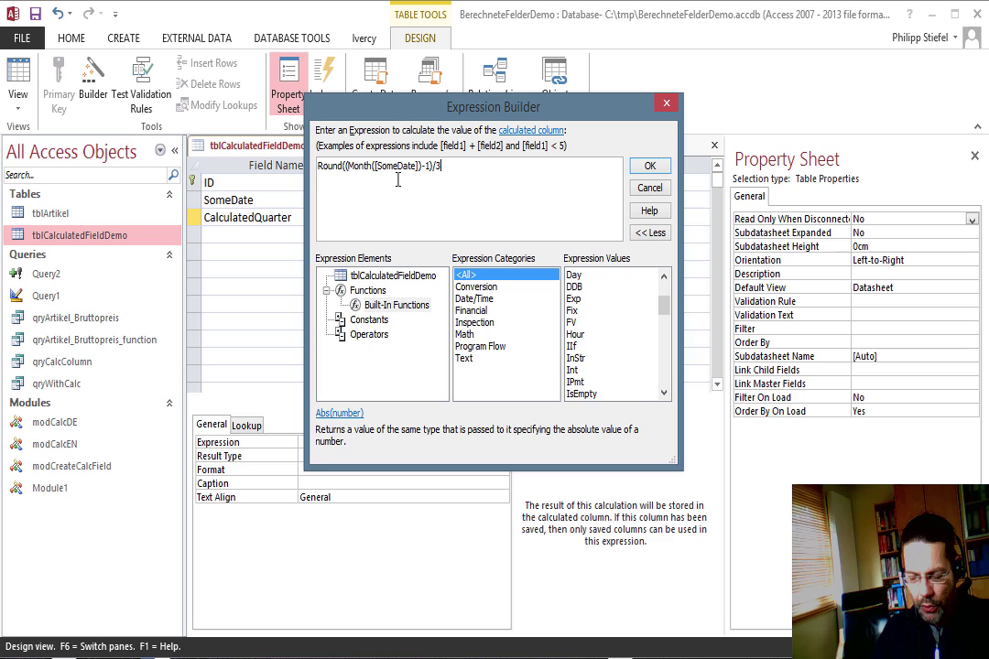
pyautogui.write('+0.')
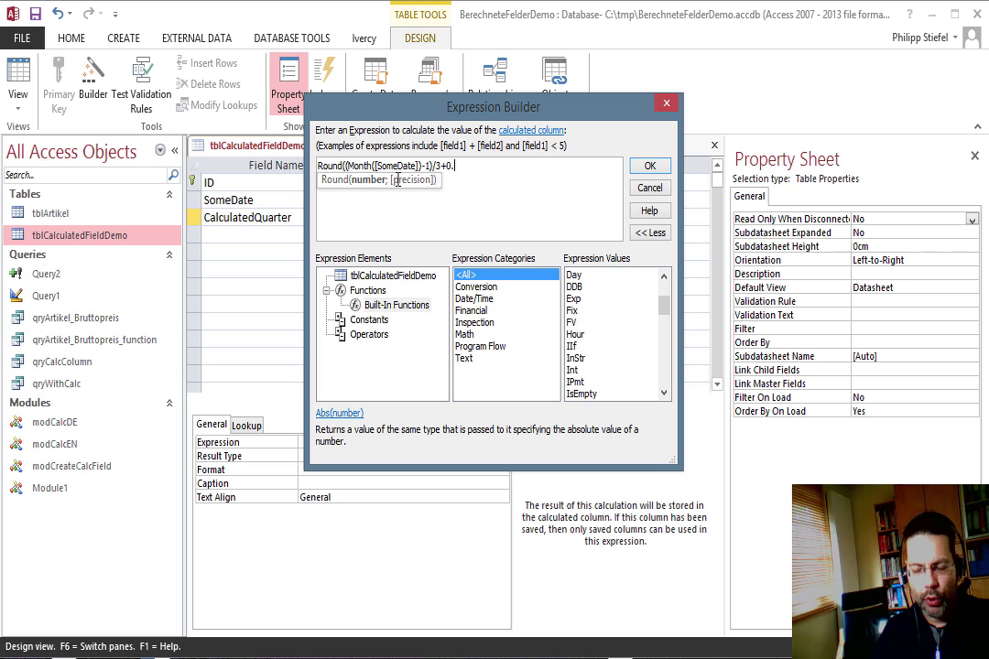
pyautogui.write('51)')
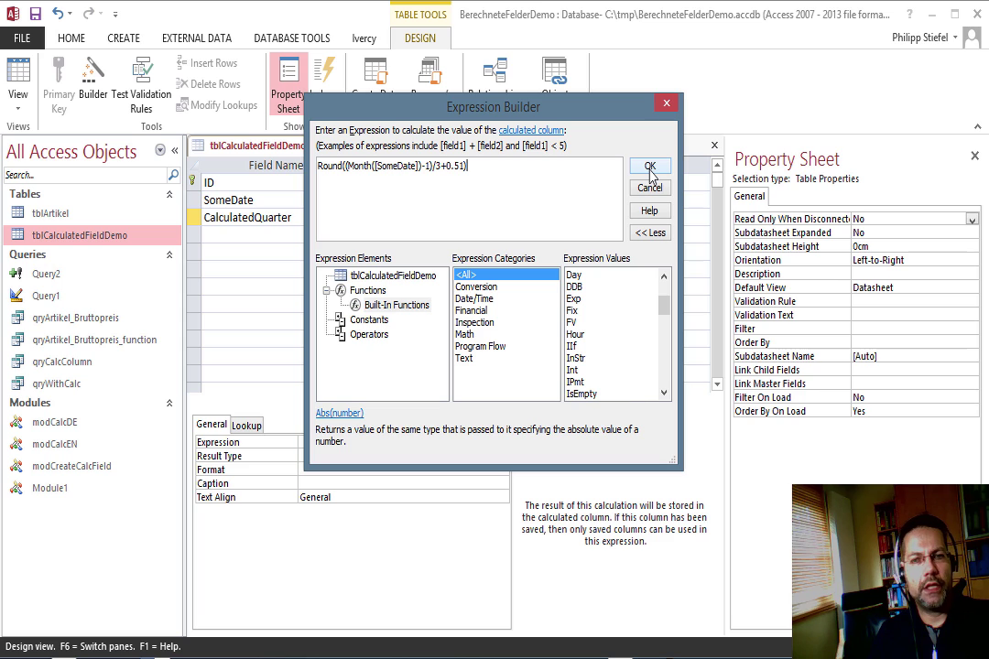
# - Bracket the division so the expression reads Round(((Month([SomeDate])-1)/3)+0.51)
pyautogui.click(345, 166)
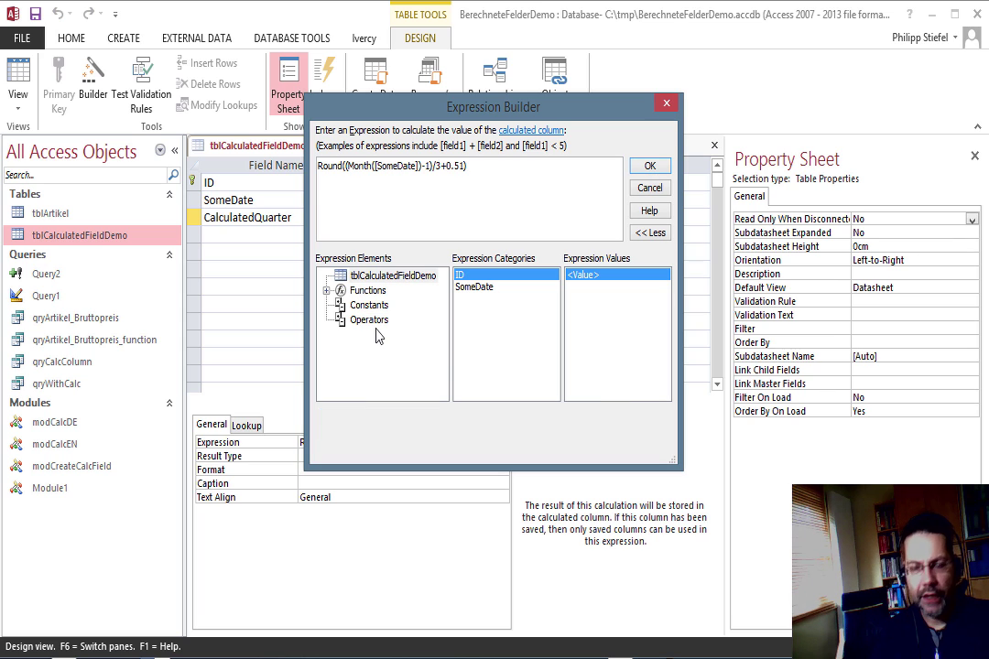
pyautogui.write('(')
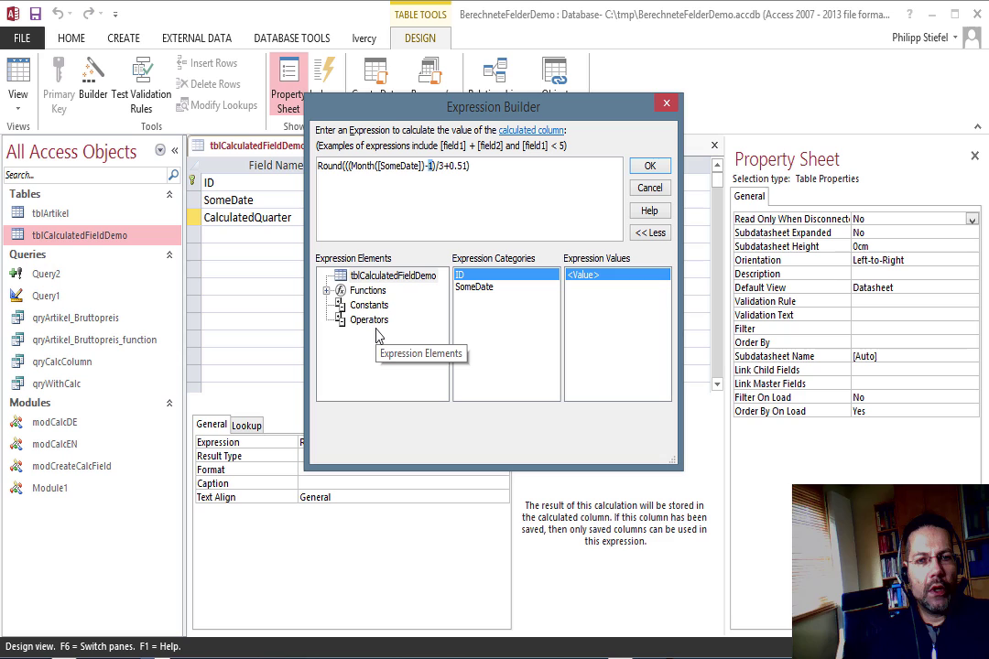
pyautogui.press('Right')
pyautogui.press('Right')
pyautogui.press('Right')
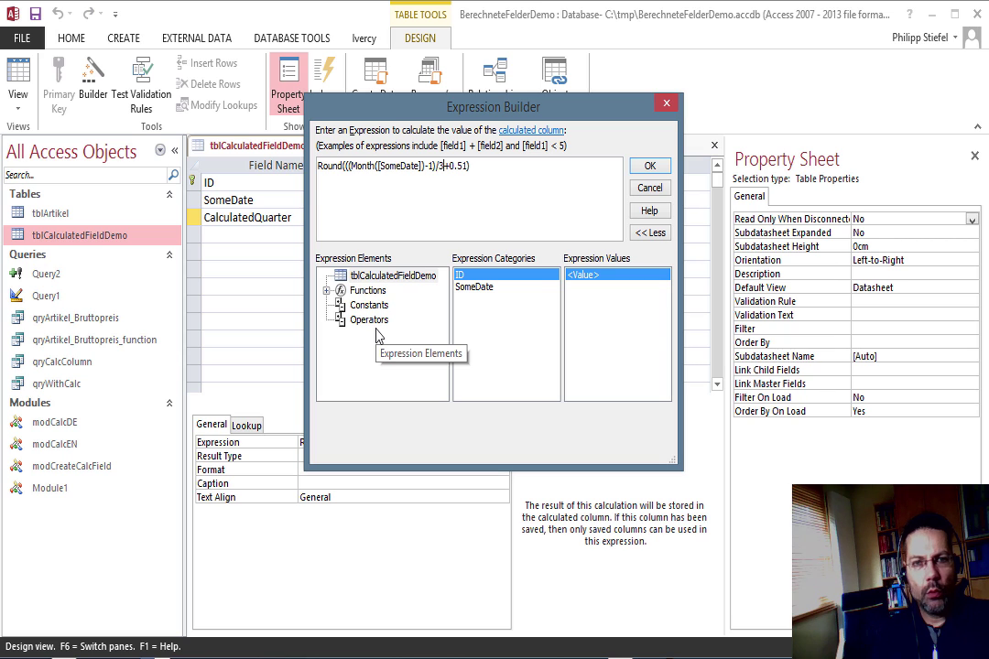
pyautogui.write(')')
# - Change 0.51 to 0,51 and confirm the expression with OK
pyautogui.click(485, 232)
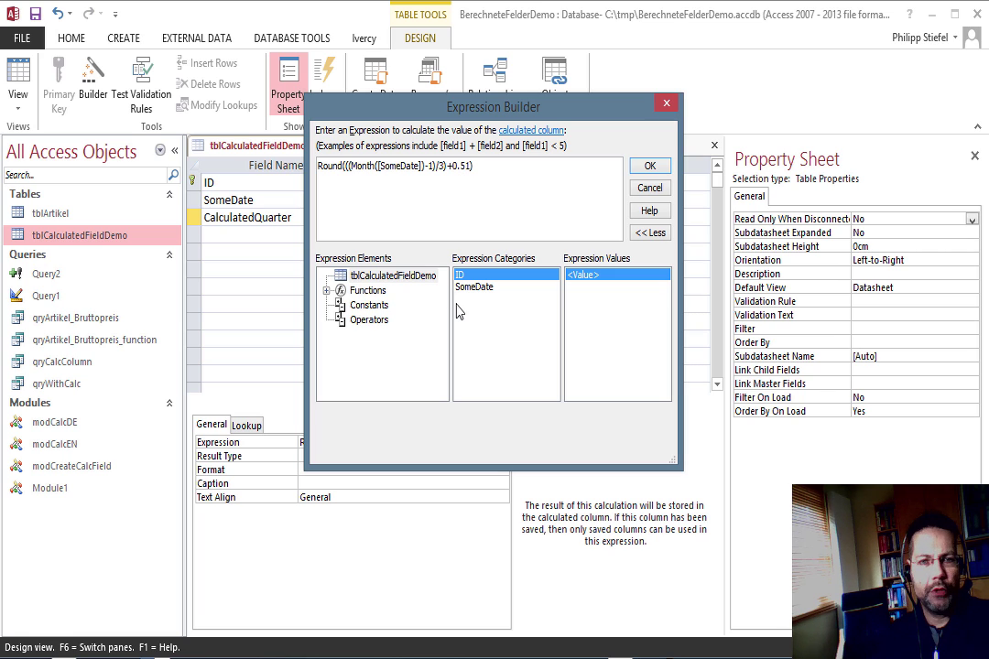
pyautogui.press('BackSpace')
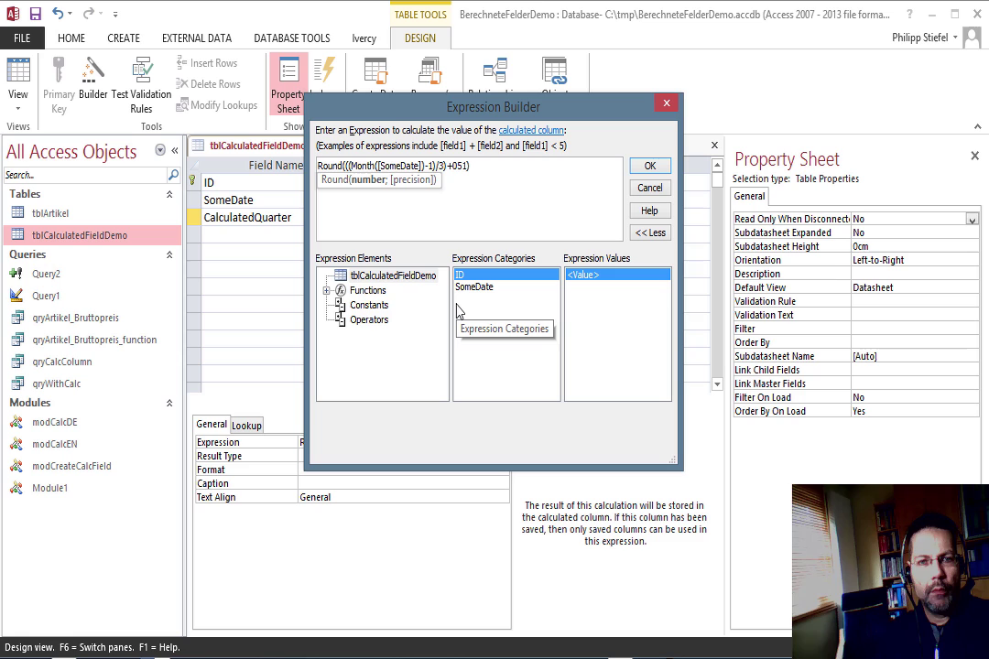
pyautogui.write('.')
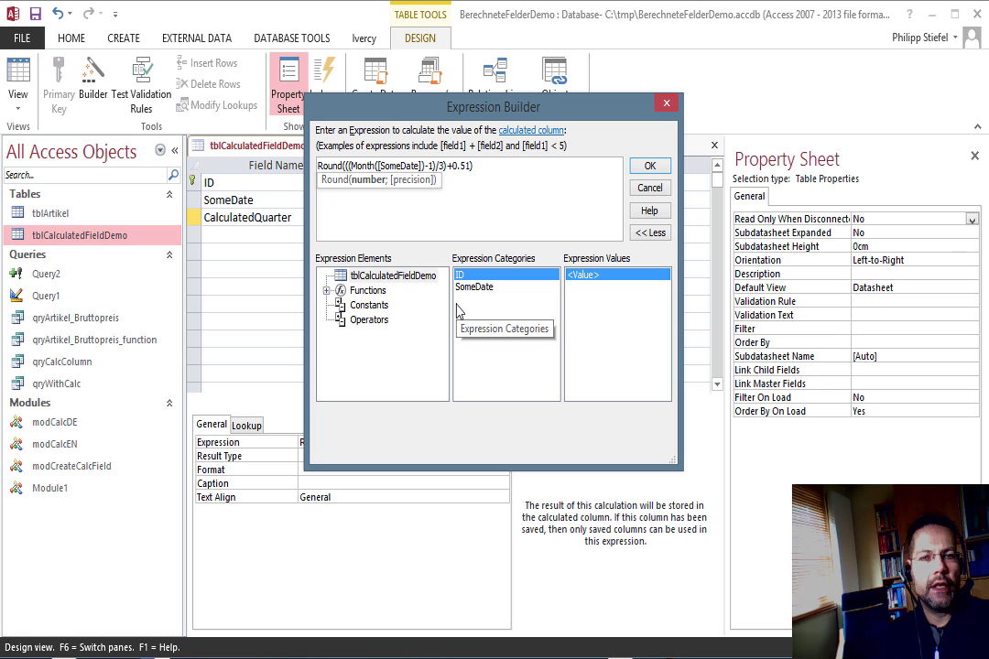
pyautogui.press('Left')
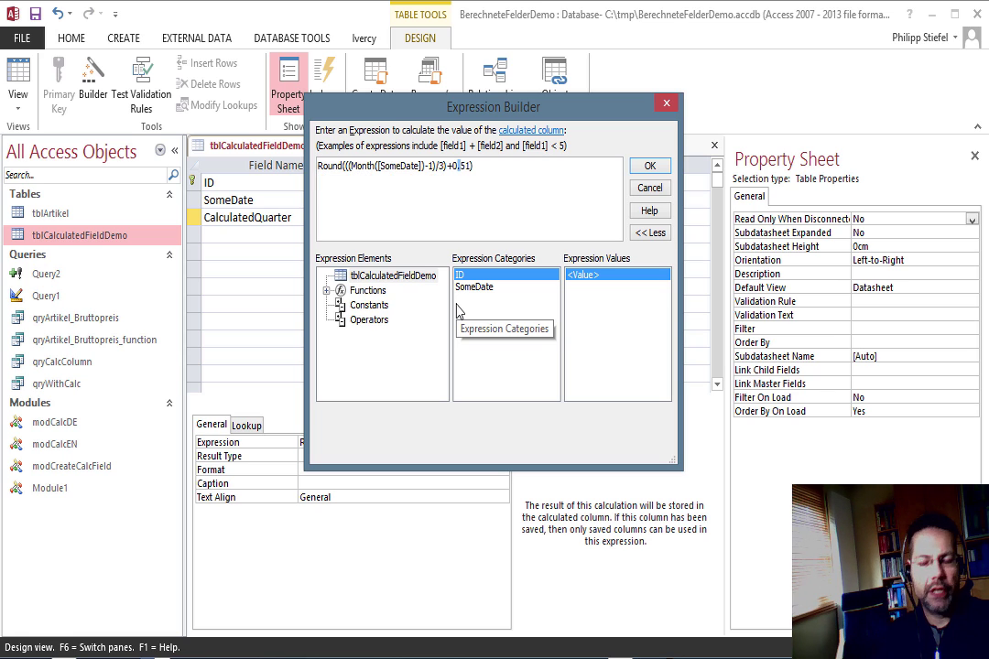
pyautogui.press('Delete')
pyautogui.write(',')
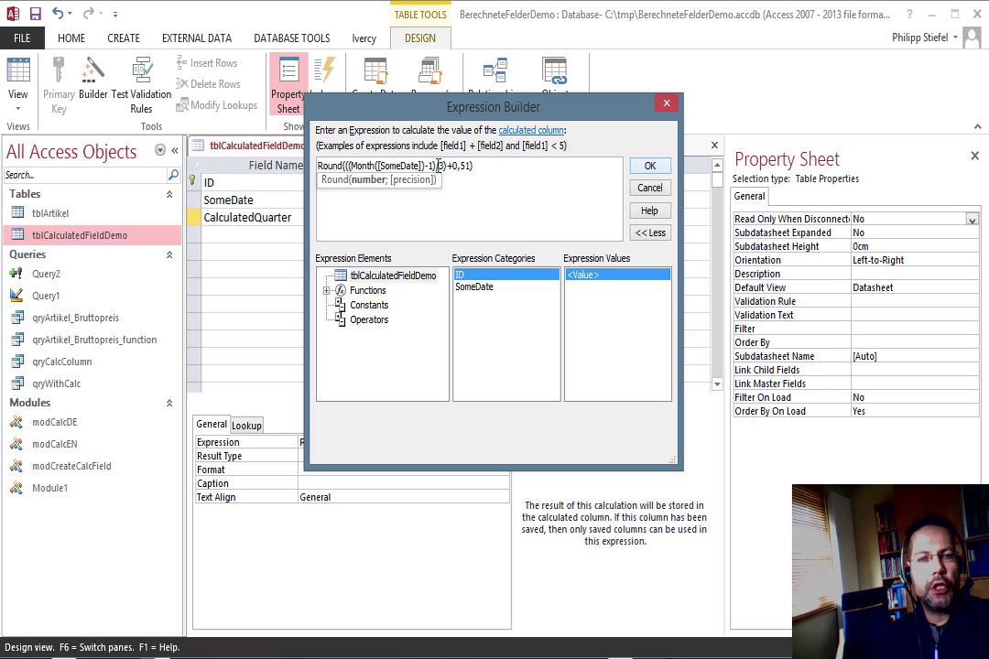
pyautogui.click(646, 168)
# - Set CalculatedQuarter's Result Type to Integer, then save and close the table design
pyautogui.click(499, 470)
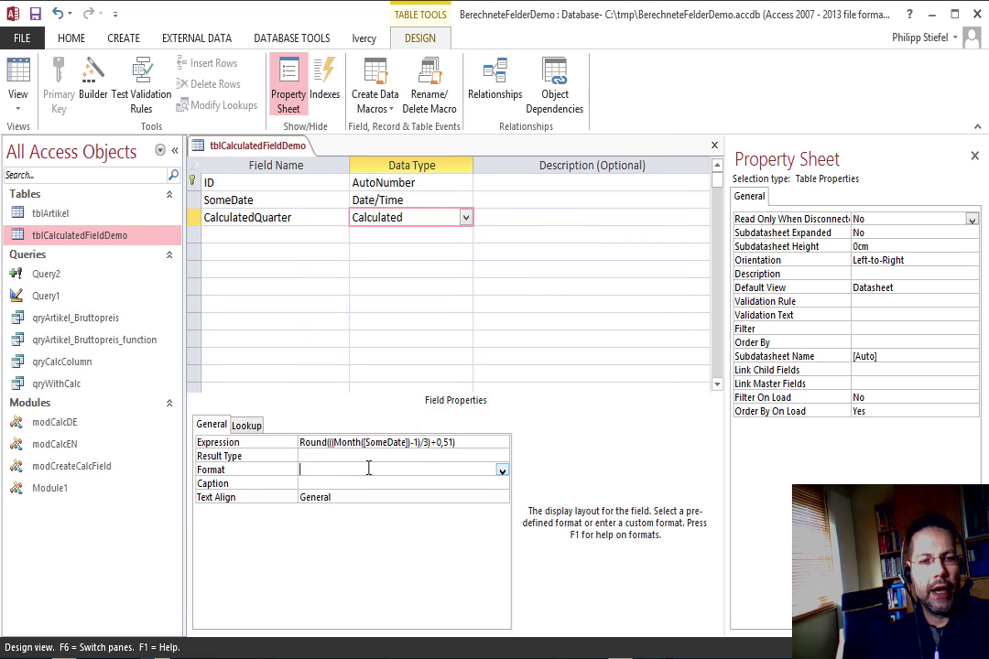
pyautogui.click(499, 457)
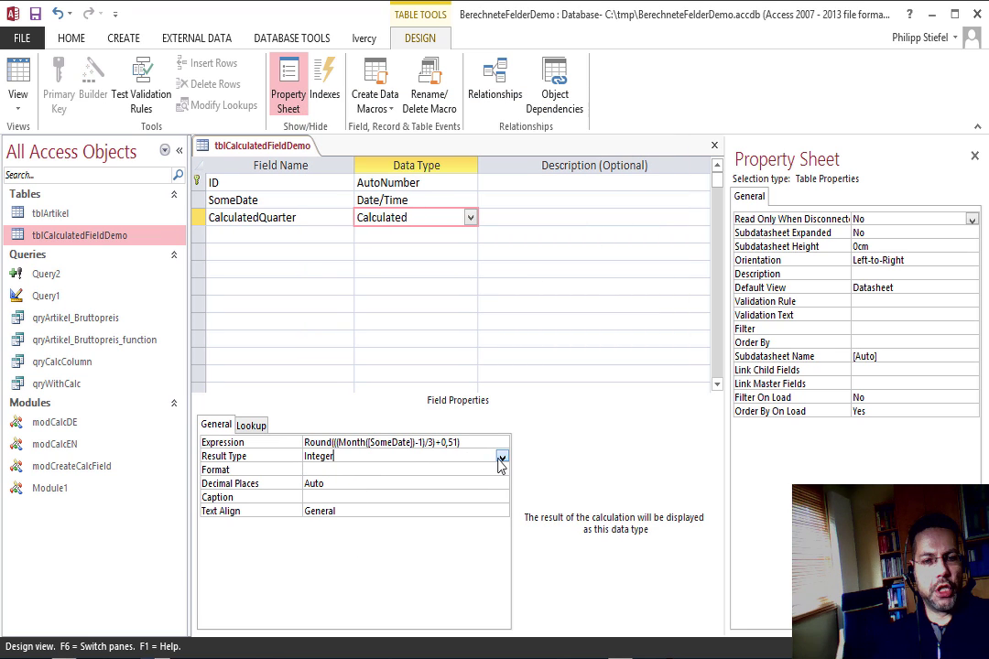
pyautogui.click(502, 456)
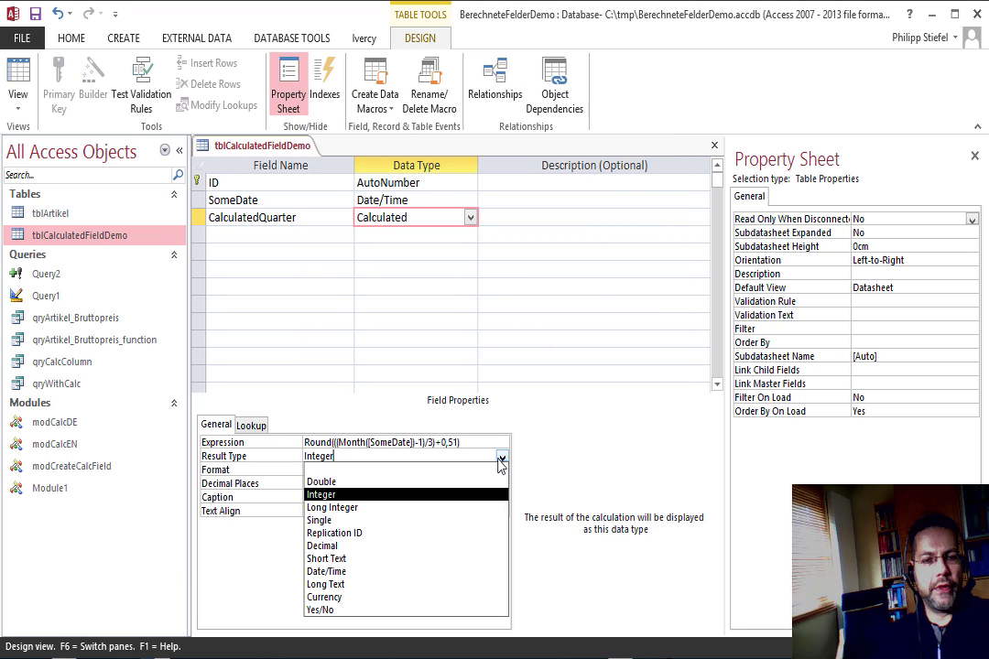
pyautogui.click(319, 495)
pyautogui.press('Return')
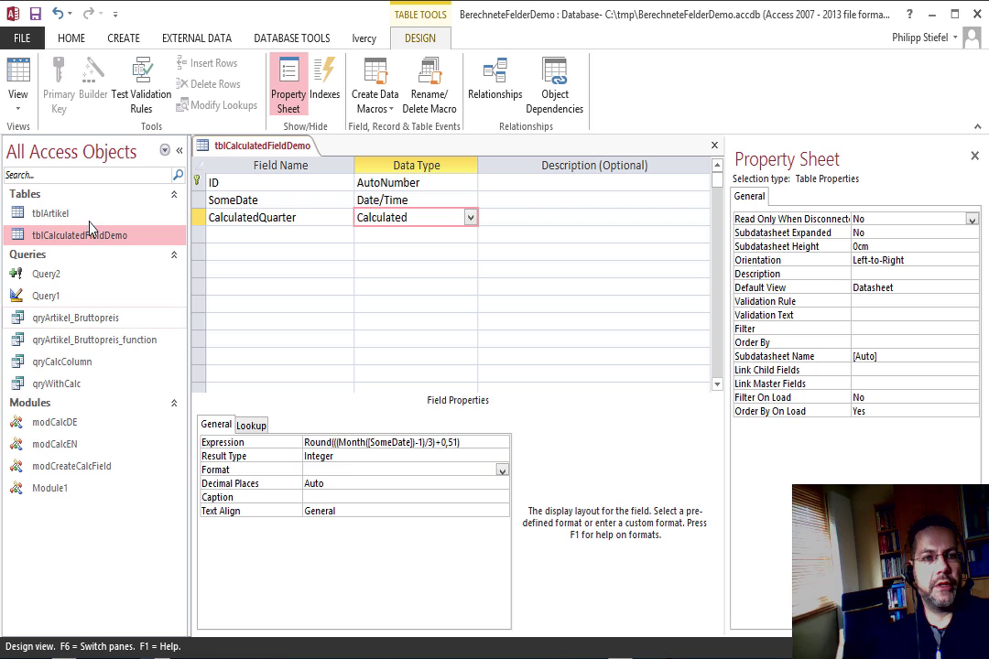
pyautogui.click(36, 14)
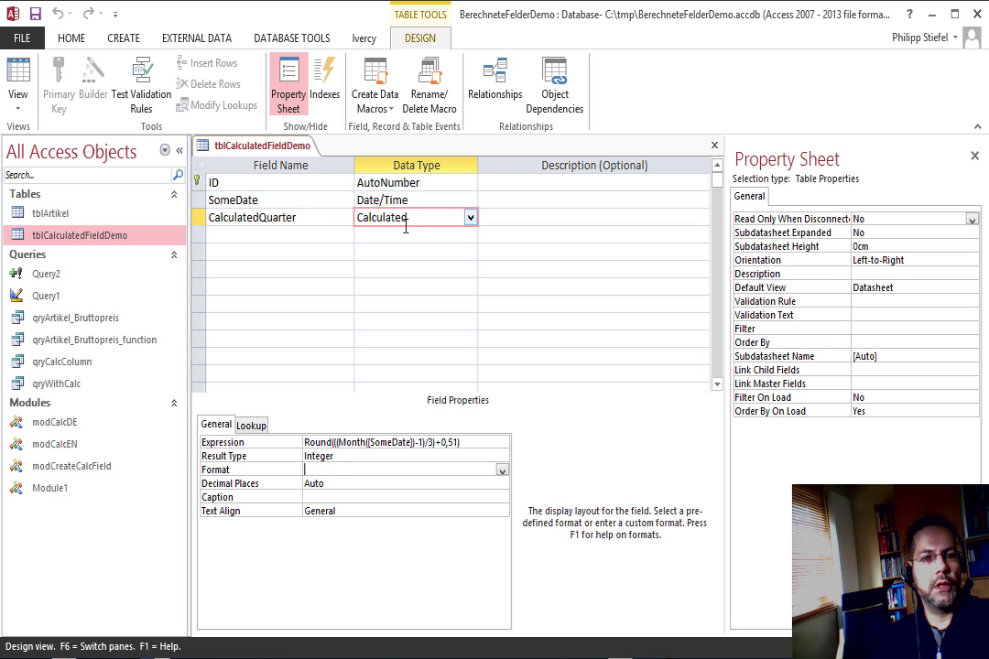
pyautogui.click(715, 144)
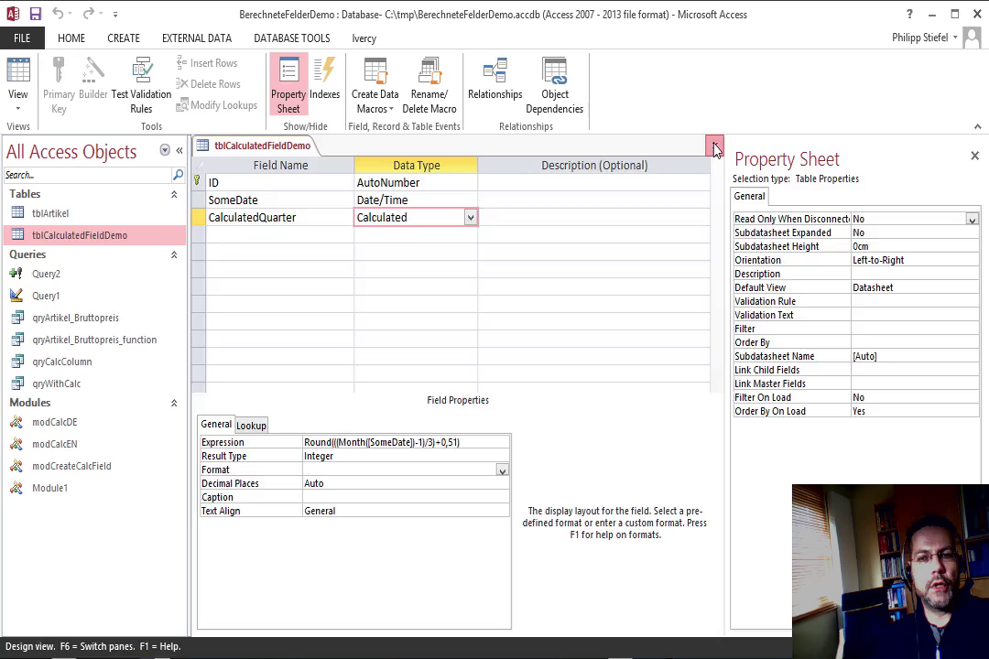
# - Open the tblCalculatedFieldDemo datasheet, widen SomeDate and CalculatedQuarter, and scroll through the quarter values
pyautogui.doubleClick(88, 235)
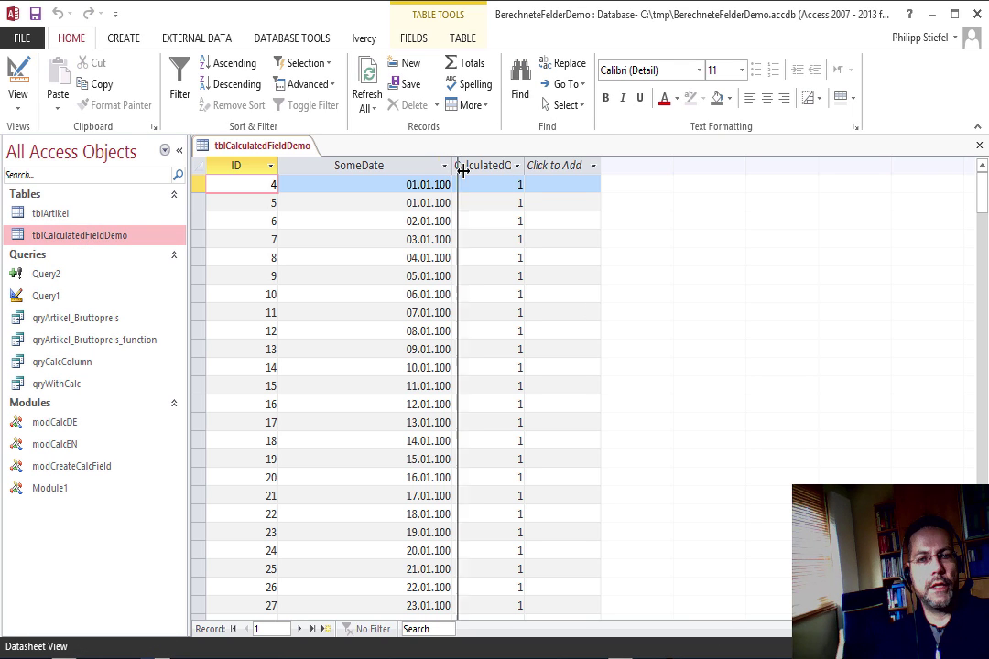
pyautogui.moveTo(452, 165); pyautogui.dragTo(462, 165)
pyautogui.moveTo(536, 166); pyautogui.dragTo(752, 166)
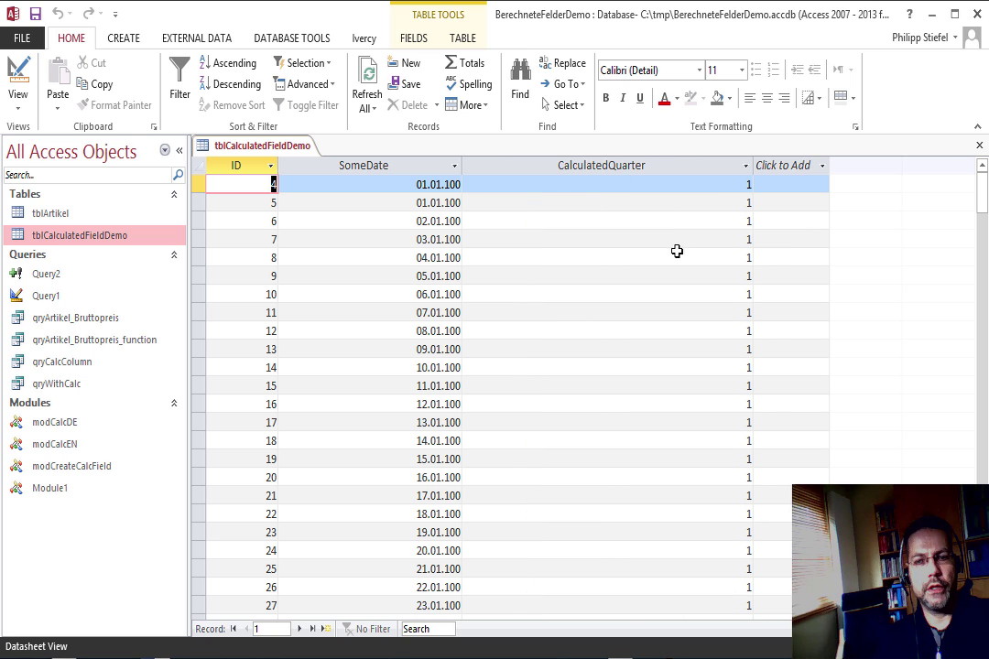
pyautogui.scroll(-20, 657, 265)
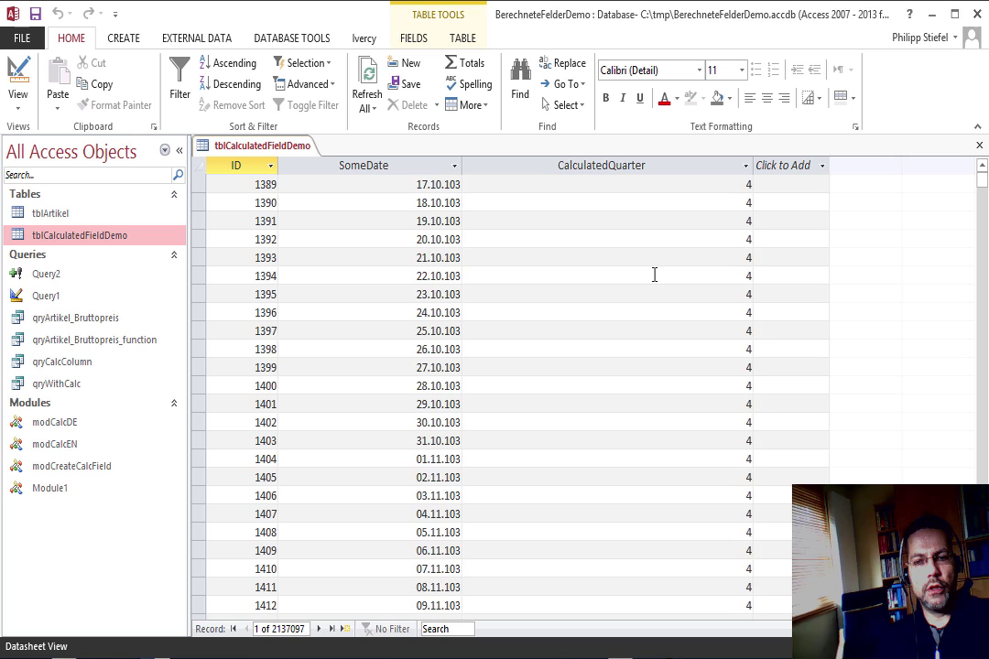
pyautogui.scroll(-20, 654, 274)
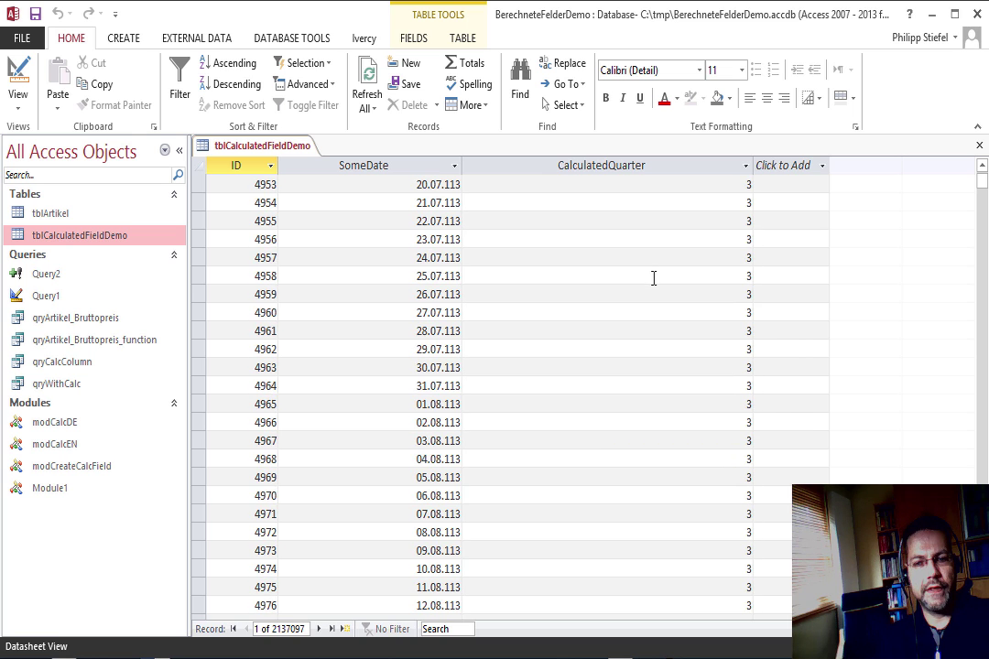
pyautogui.click(585, 439)
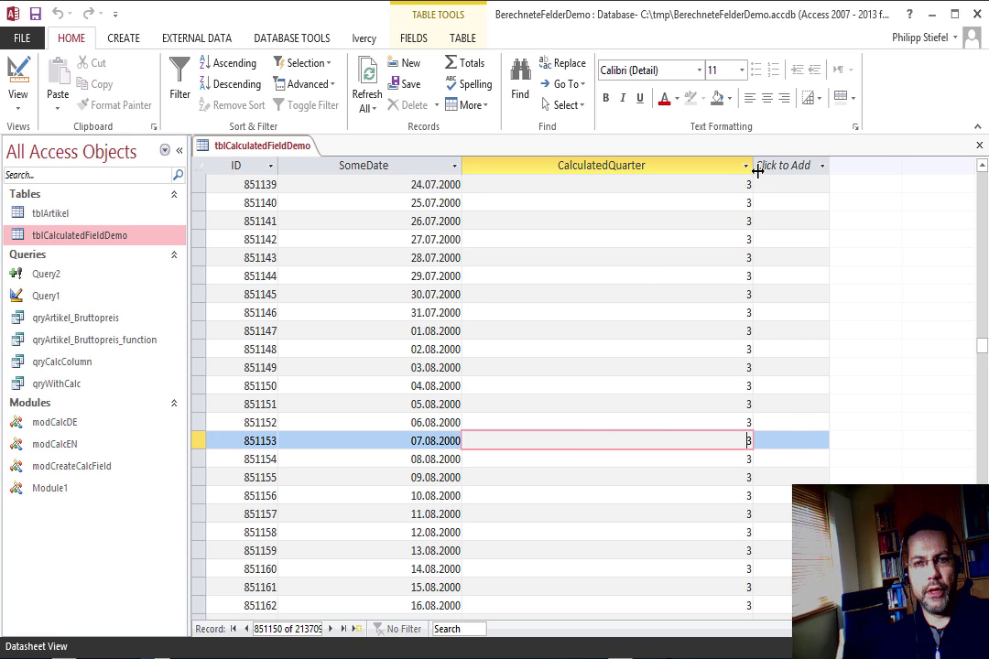
# - Narrow the CalculatedQuarter column and close the table without saving the layout
pyautogui.moveTo(757, 171); pyautogui.dragTo(634, 171)
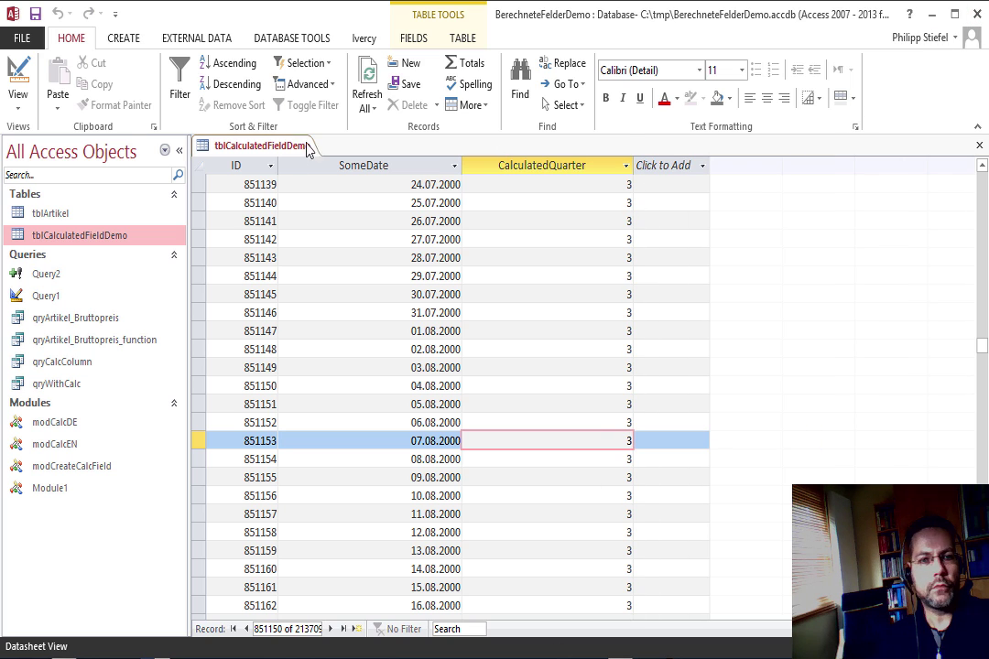
pyautogui.click(981, 145)
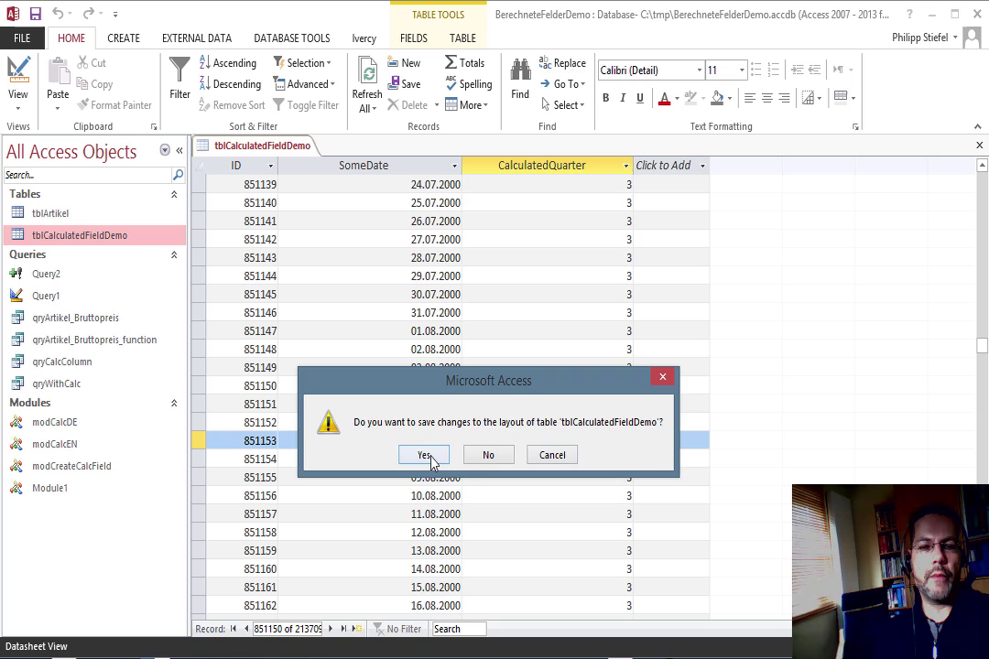
pyautogui.click(486, 458)
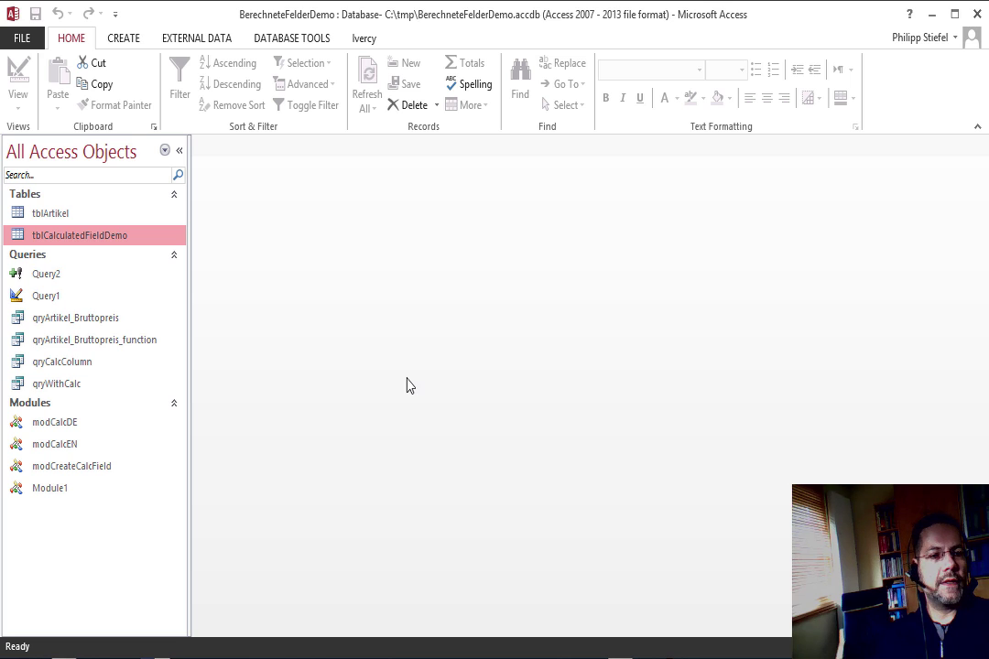
# - Open modCreateCalcField in the VBA editor, review its CalculatedQuarterWithVBA code, then return to Access
pyautogui.doubleClick(94, 469)
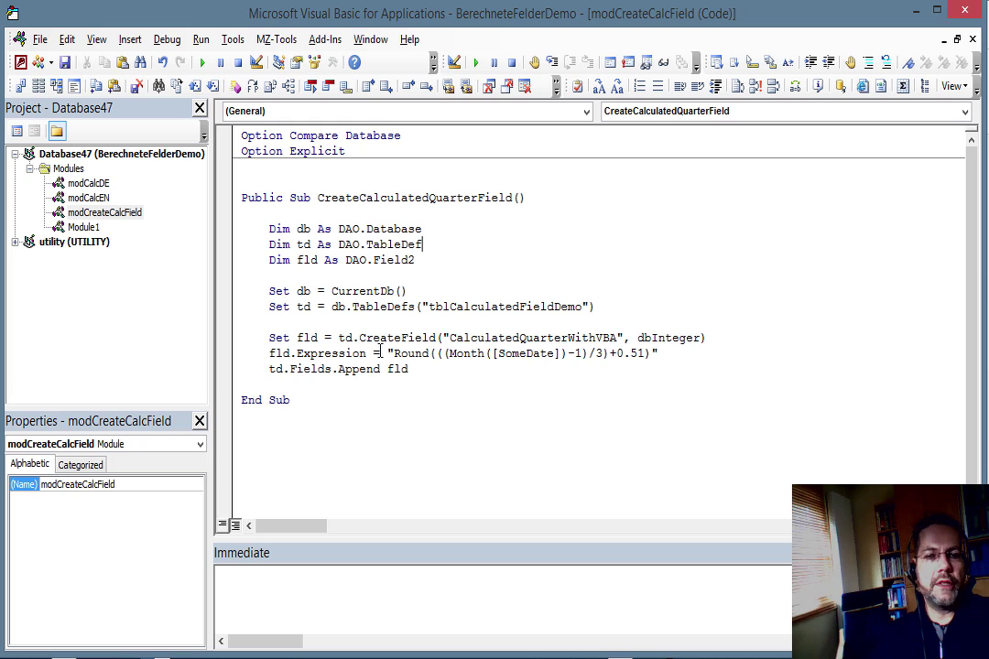
pyautogui.doubleClick(329, 354)
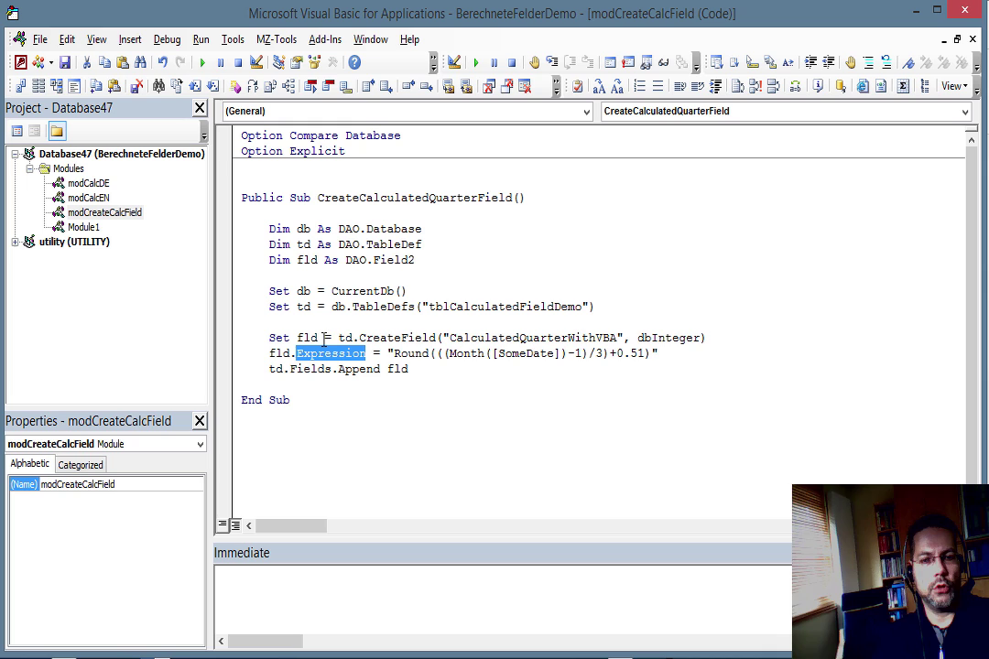
pyautogui.moveTo(408, 369); pyautogui.dragTo(269, 369)
pyautogui.click(470, 375)
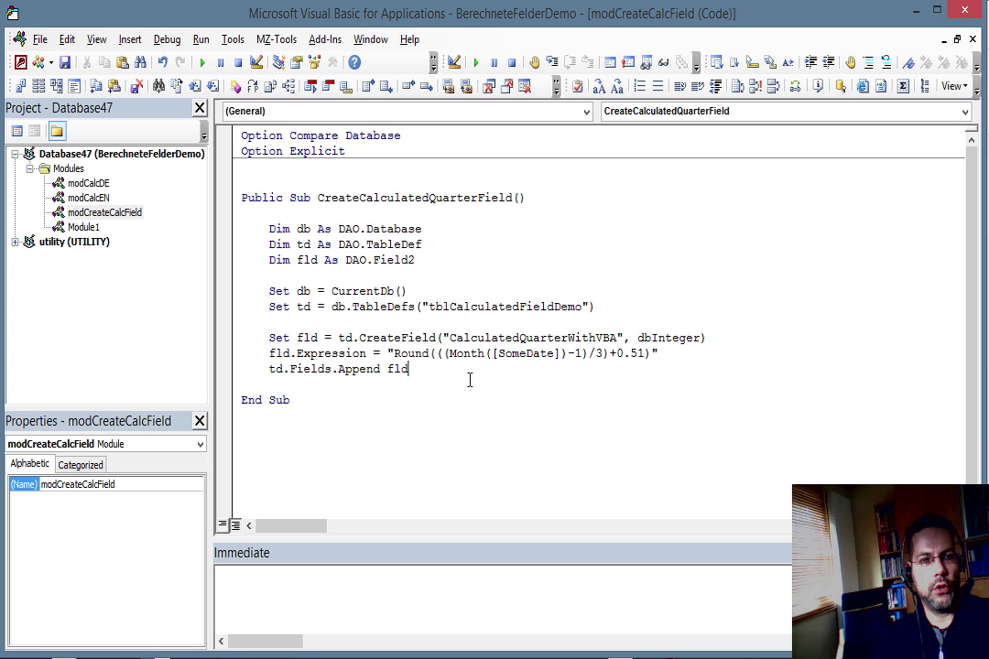
pyautogui.click(972, 39)
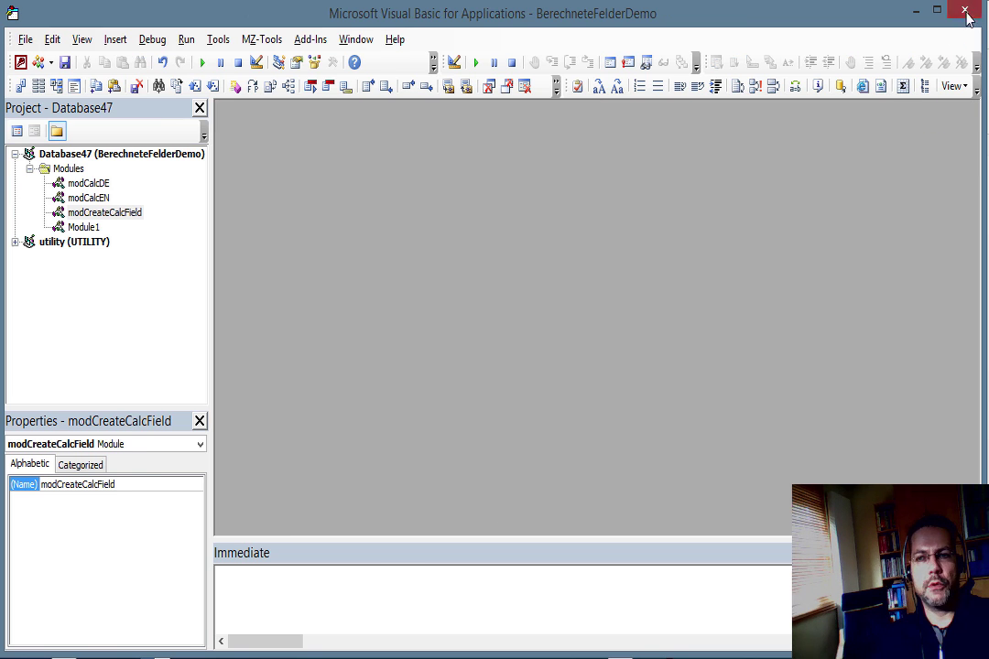
pyautogui.hotkey('alt', 'F11')
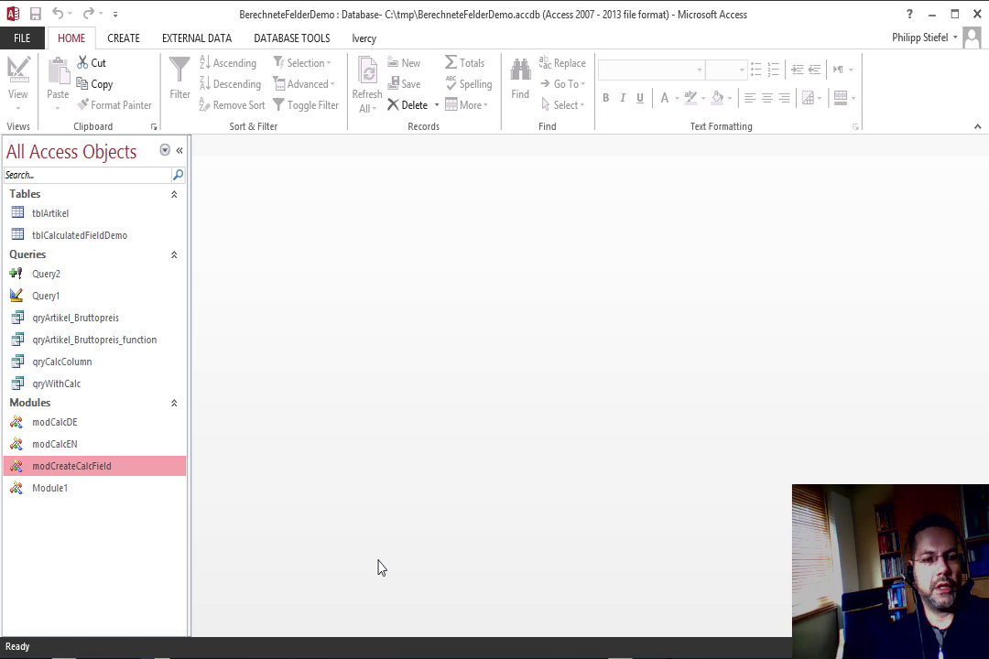